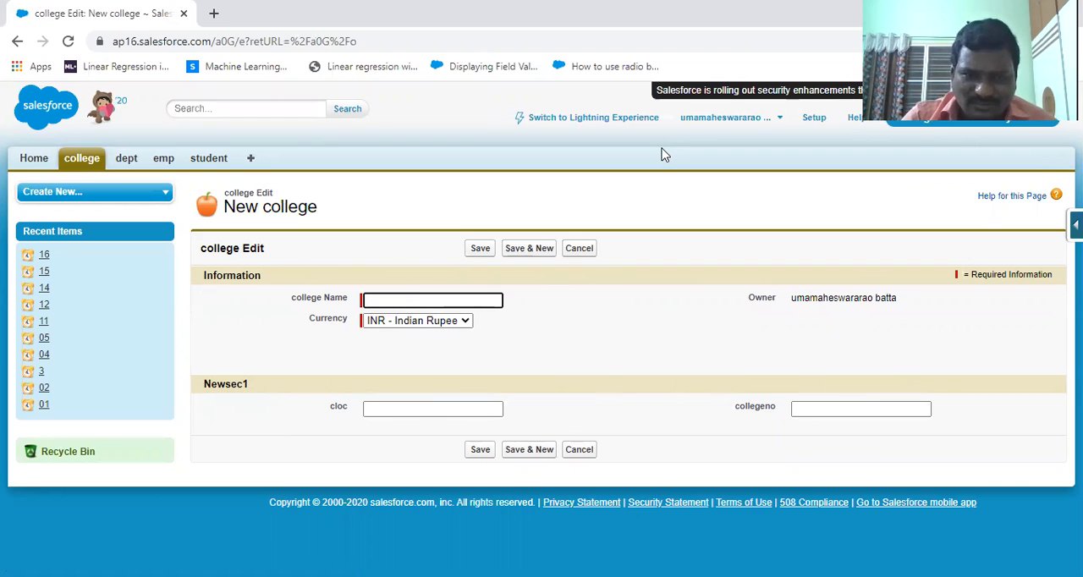
# Step: Switch to PowerPoint and review the record type creation steps and the Setup, create, object, record type, new navigation path
pyautogui.hotkey('alt', 'Tab')
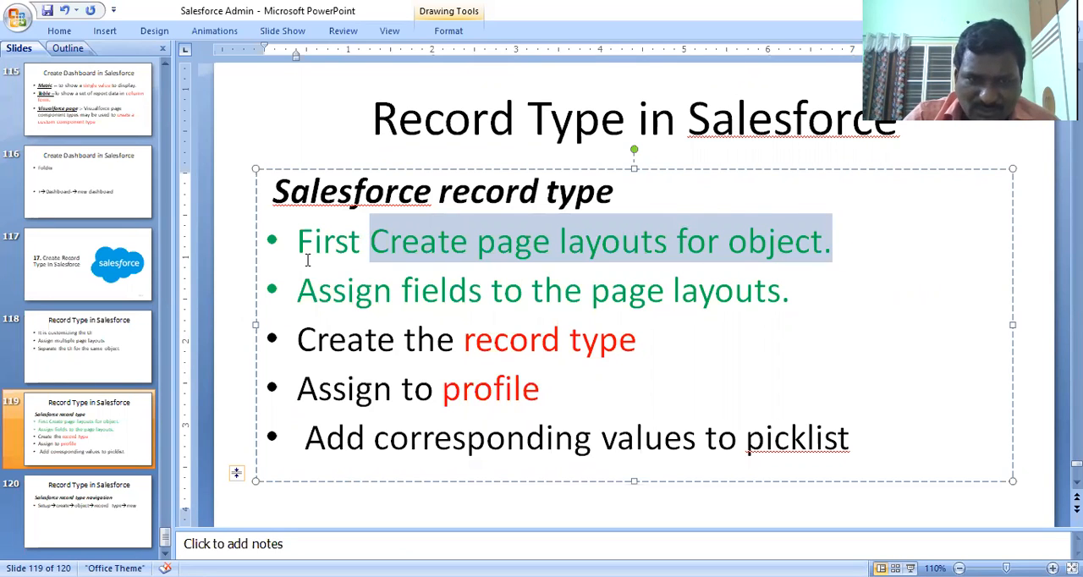
pyautogui.moveTo(291, 239); pyautogui.dragTo(777, 286)
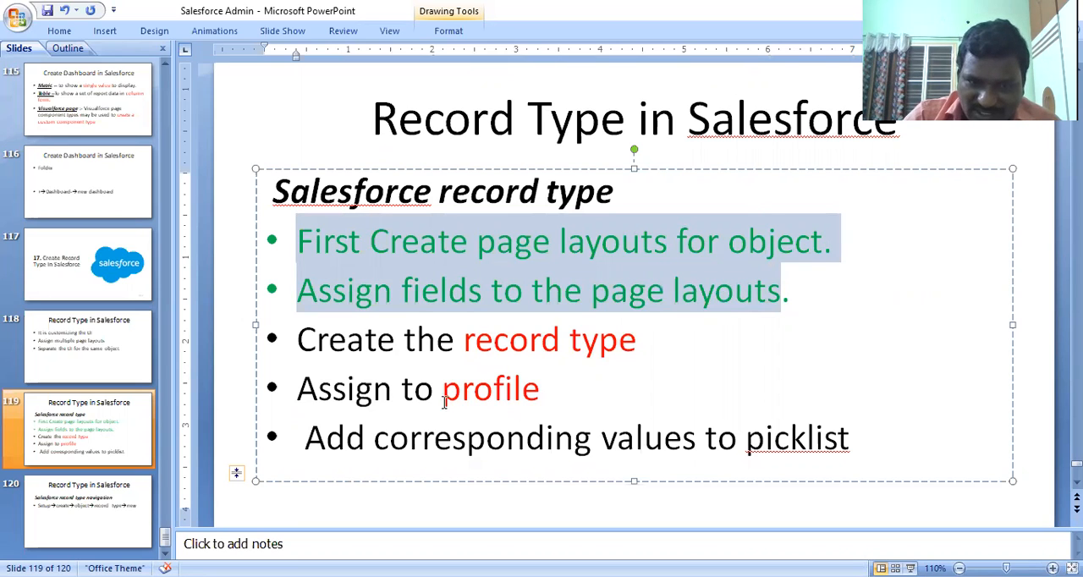
pyautogui.moveTo(546, 391); pyautogui.dragTo(446, 395)
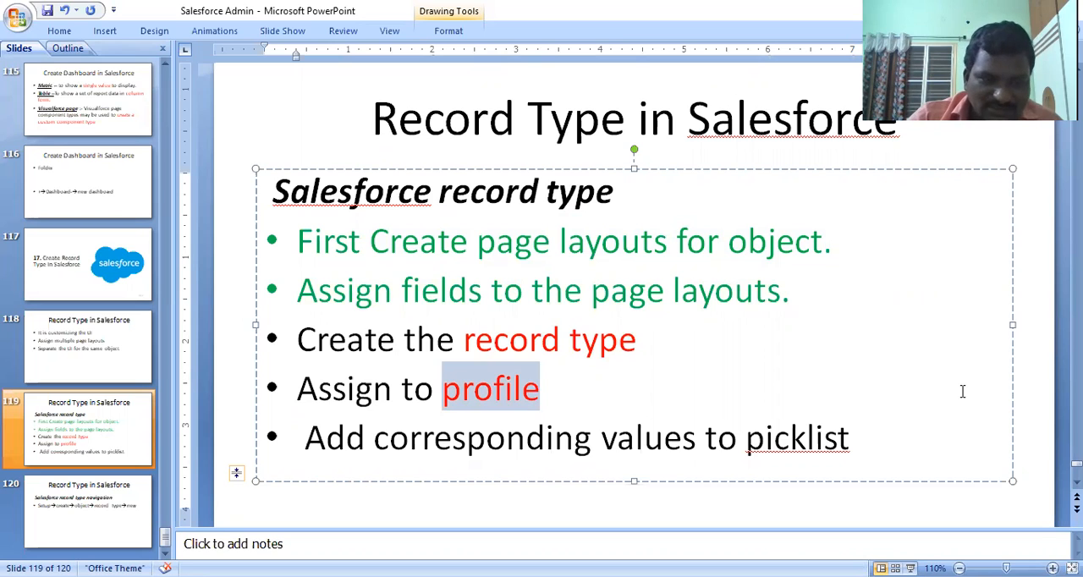
pyautogui.click(80, 505)
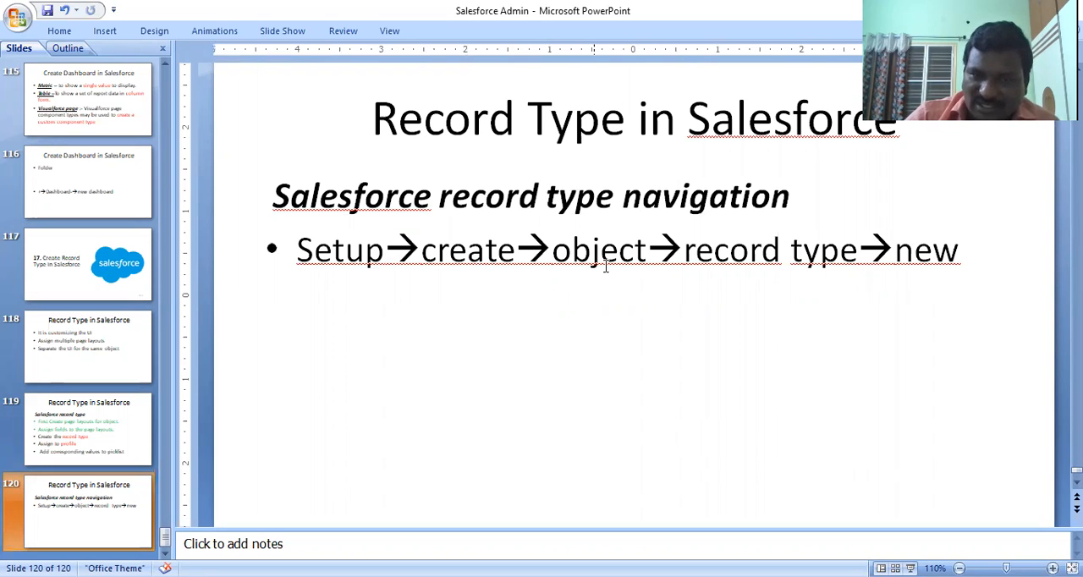
pyautogui.moveTo(648, 254); pyautogui.dragTo(554, 252)
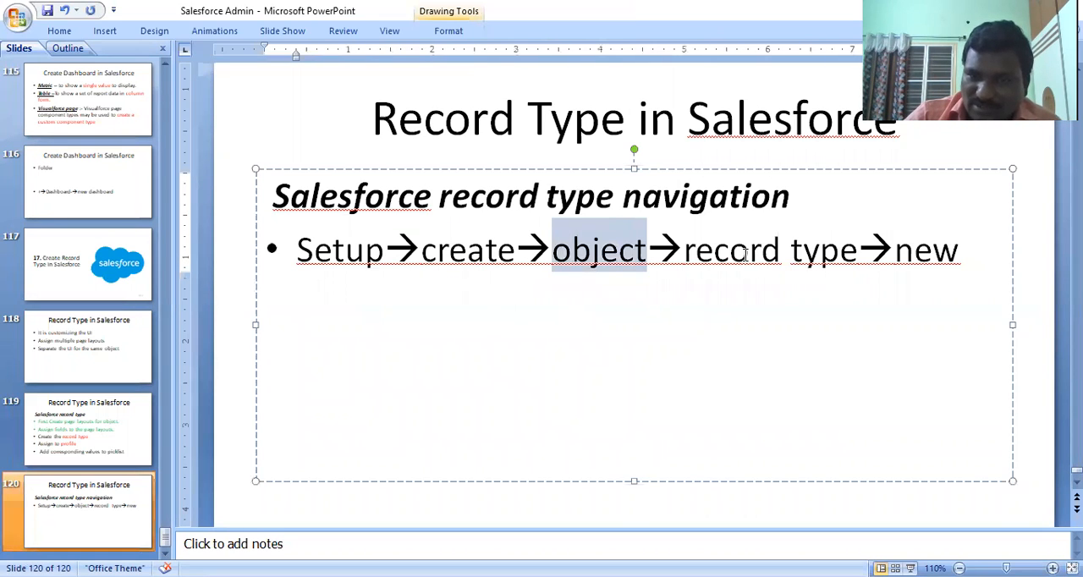
pyautogui.moveTo(853, 254); pyautogui.dragTo(719, 264)
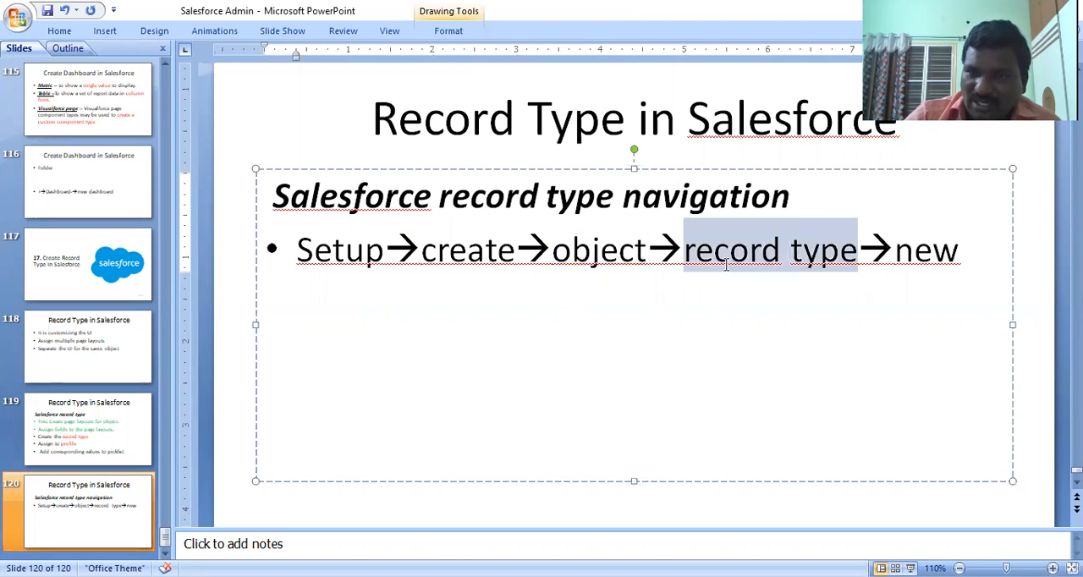
pyautogui.click(886, 311)
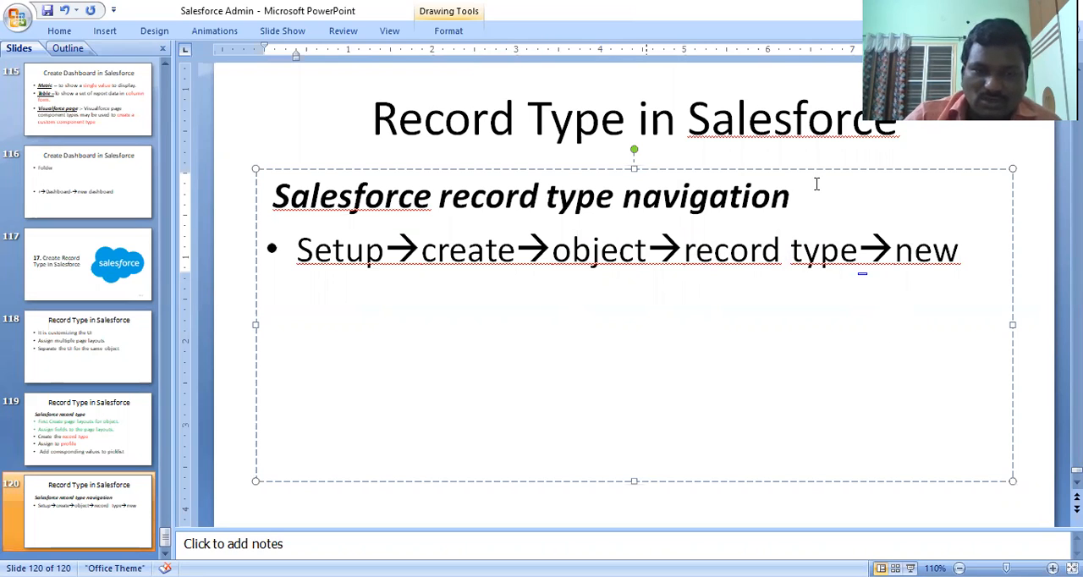
# Step: Switch back to Salesforce in the browser and open the Custom Objects list in Setup
pyautogui.hotkey('alt', 'Tab')
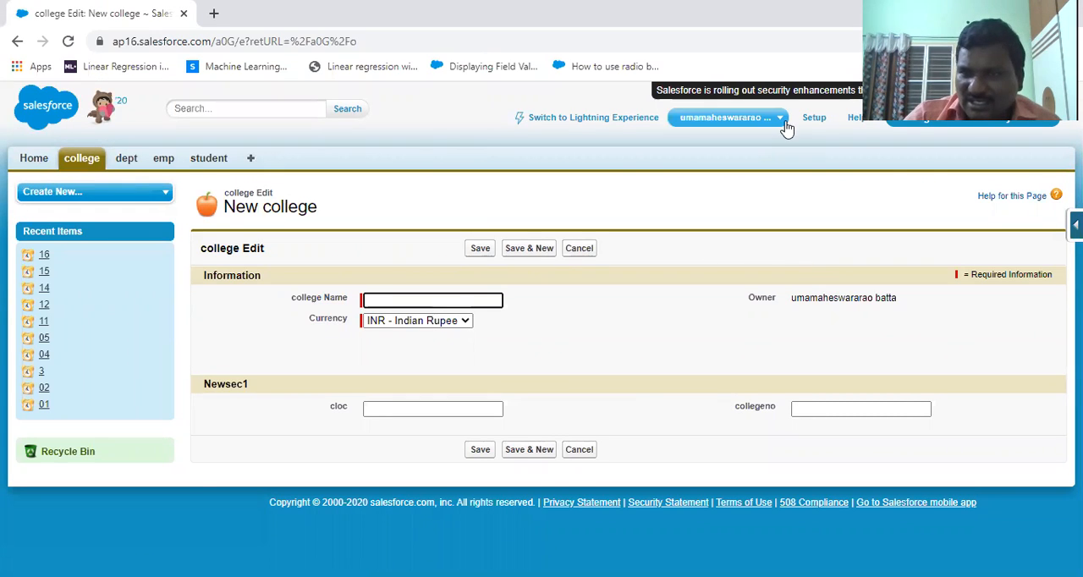
pyautogui.click(34, 160)
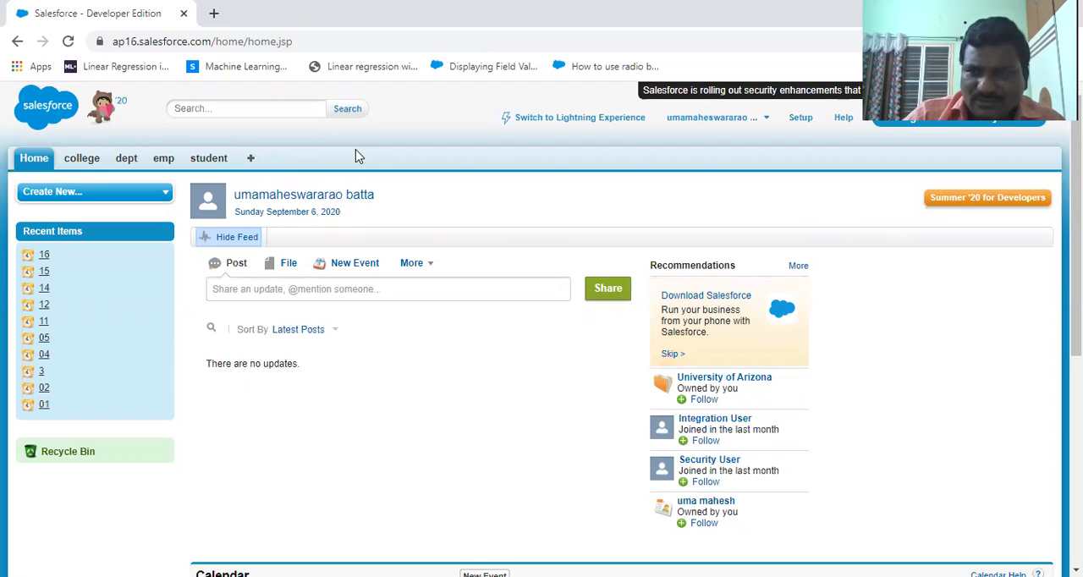
pyautogui.click(797, 121)
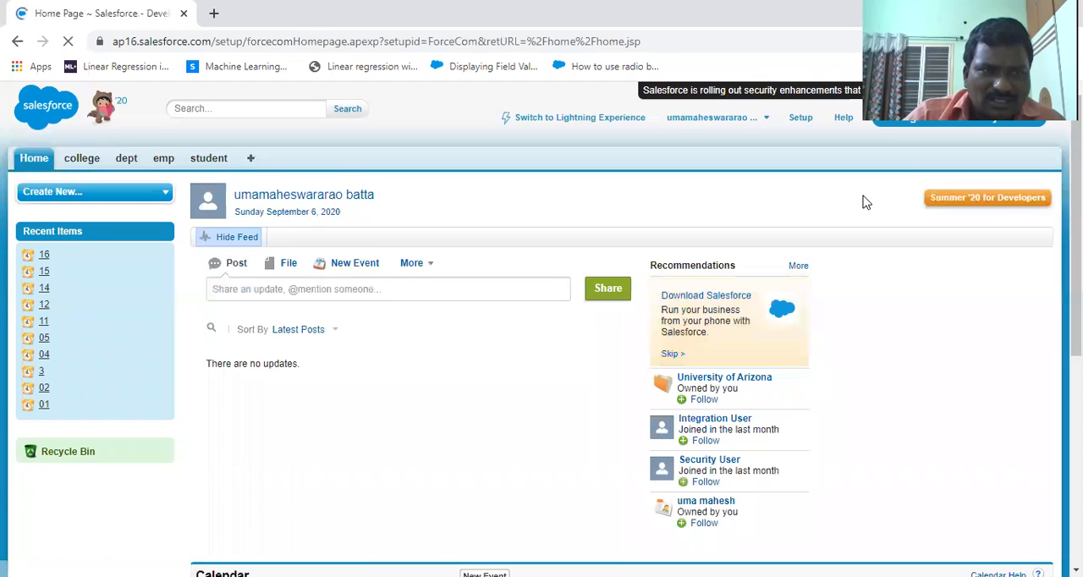
pyautogui.scroll(-2, 866, 201)
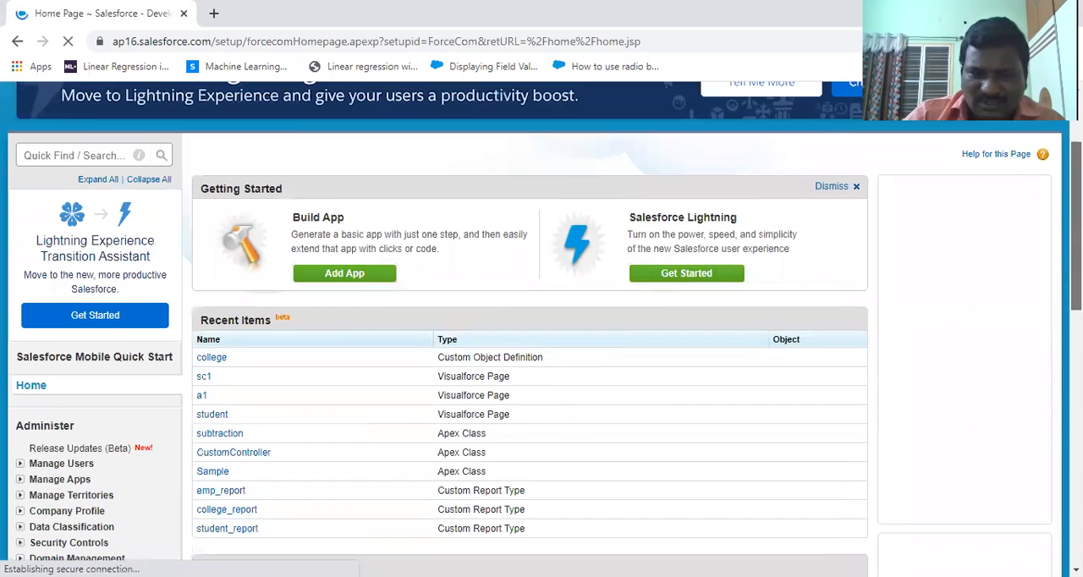
pyautogui.scroll(-5, 5, 358)
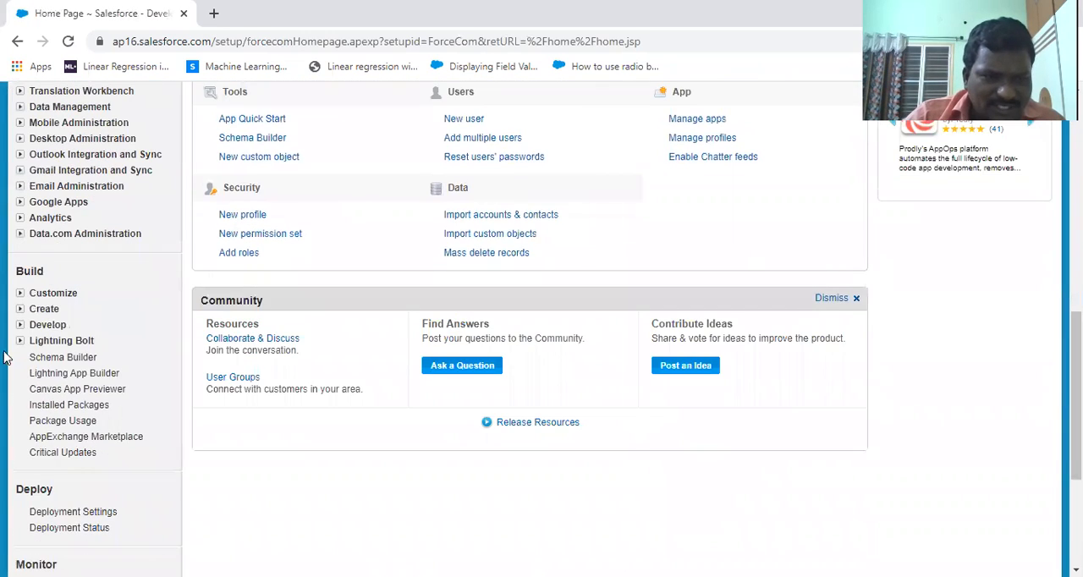
pyautogui.click(21, 310)
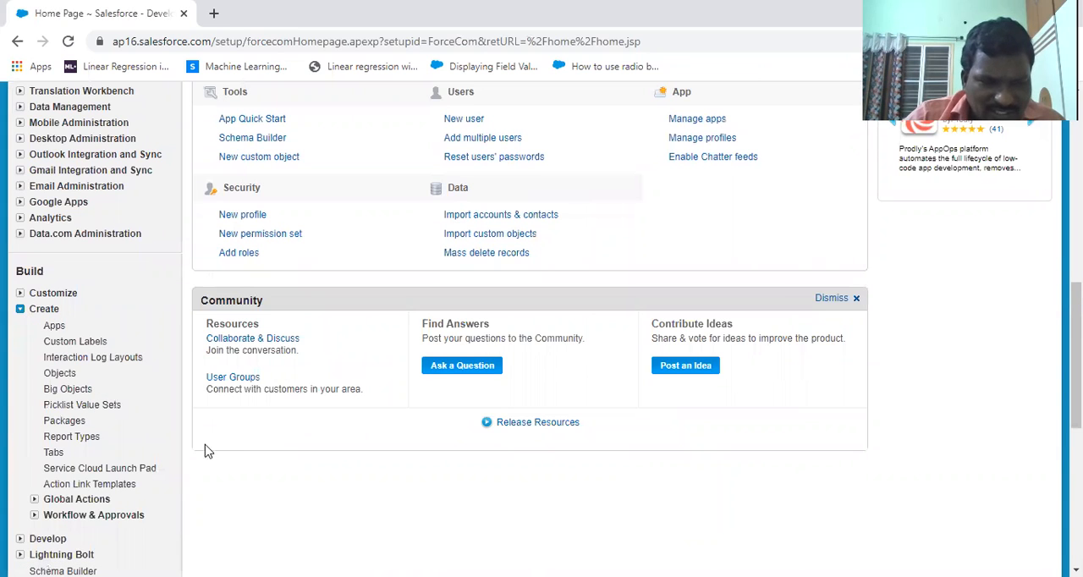
pyautogui.click(59, 373)
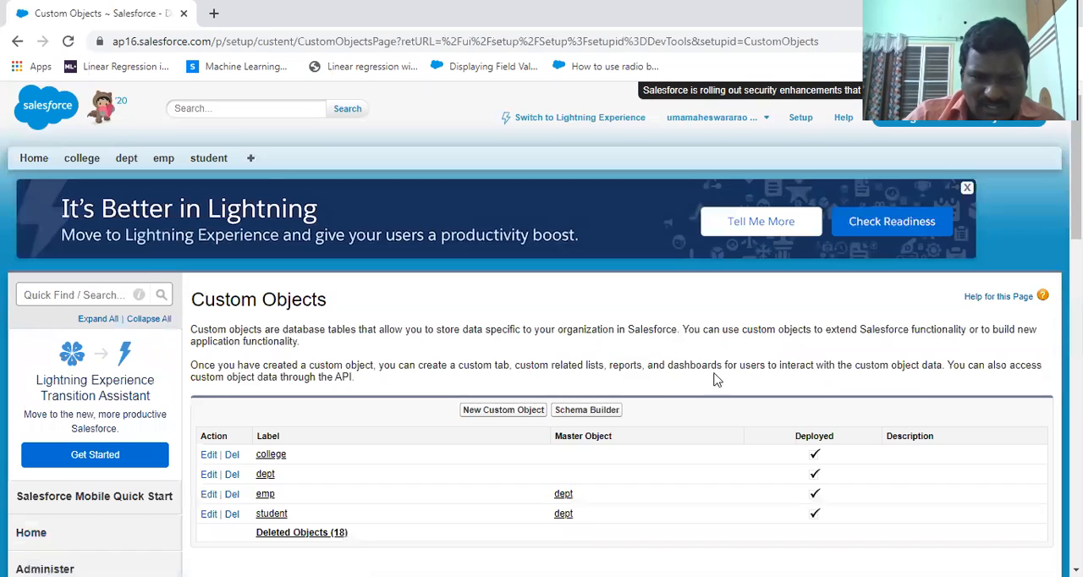
# Step: Open the college custom object's definition and start a new record type for it
pyautogui.scroll(-3, 715, 379)
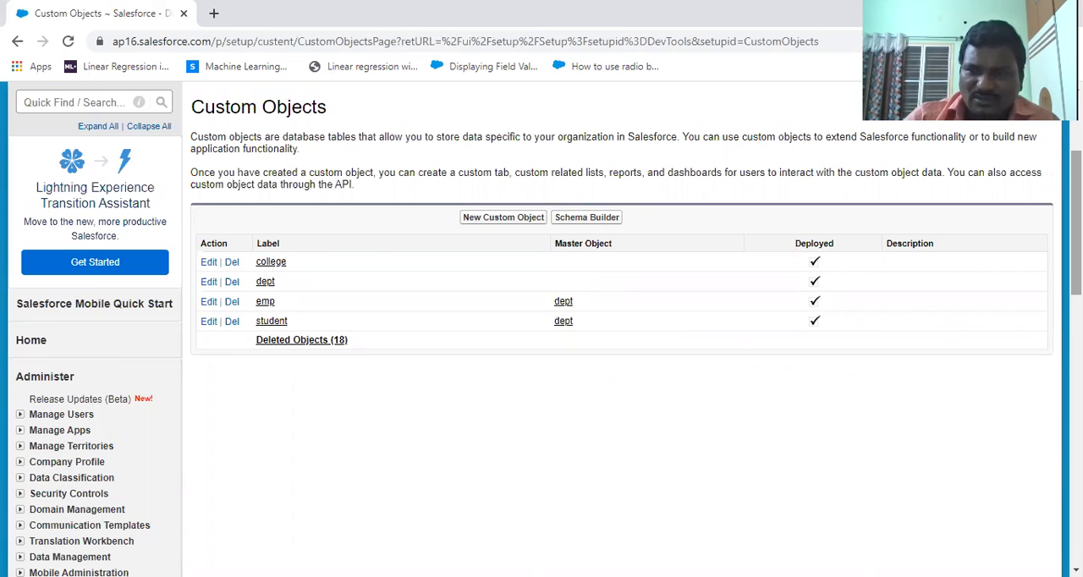
pyautogui.scroll(3, 338, 386)
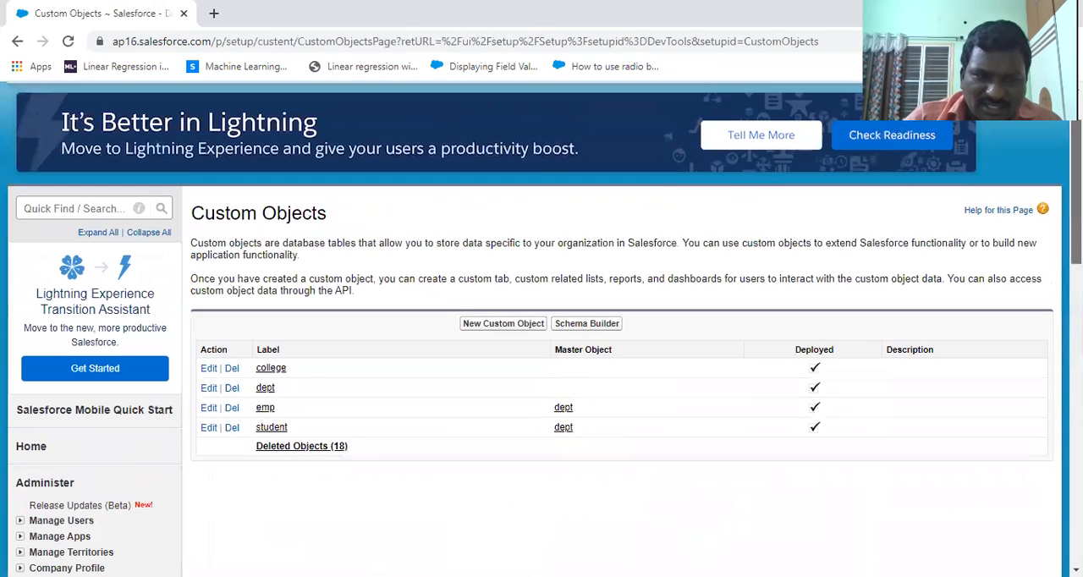
pyautogui.click(270, 370)
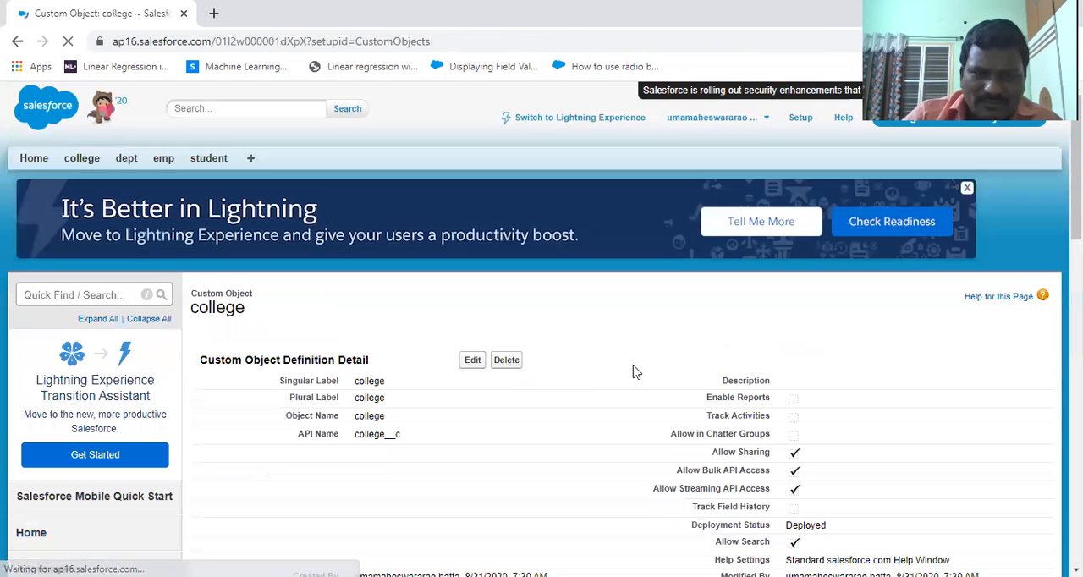
pyautogui.scroll(-10, 636, 373)
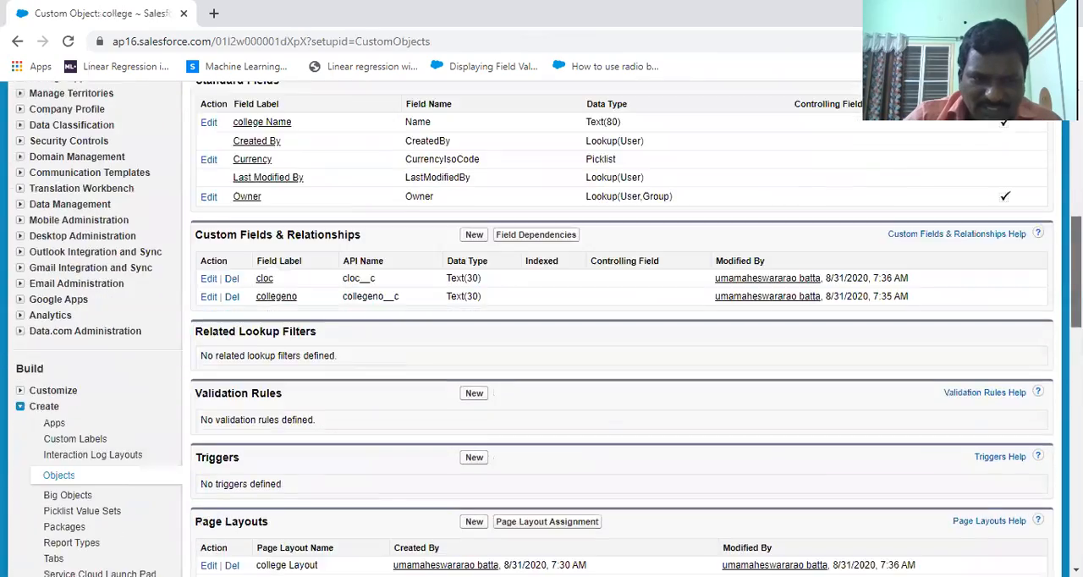
pyautogui.scroll(-5, 622, 330)
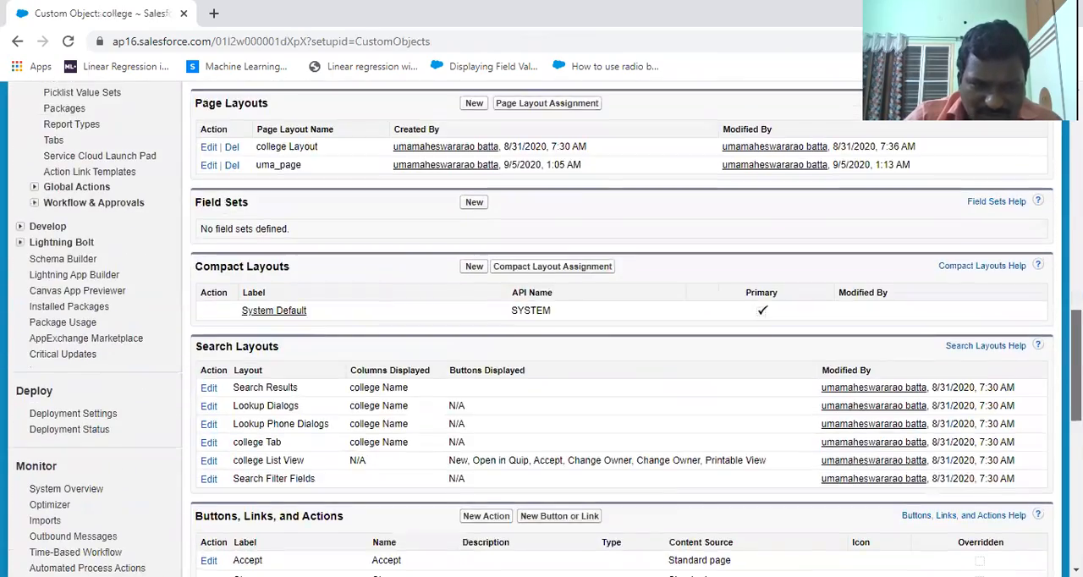
pyautogui.scroll(-6, 622, 330)
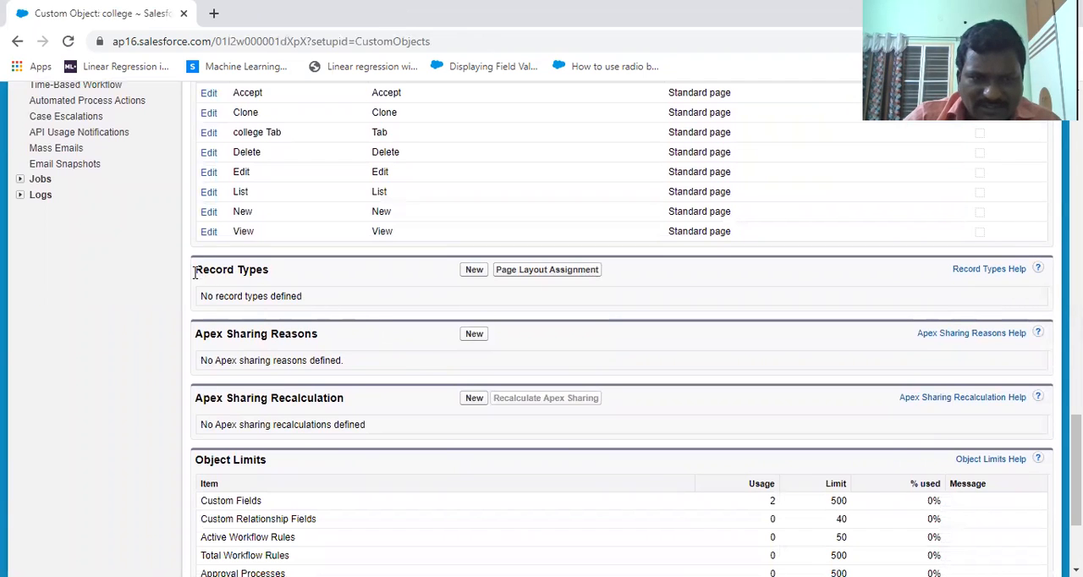
pyautogui.moveTo(195, 272); pyautogui.dragTo(279, 285)
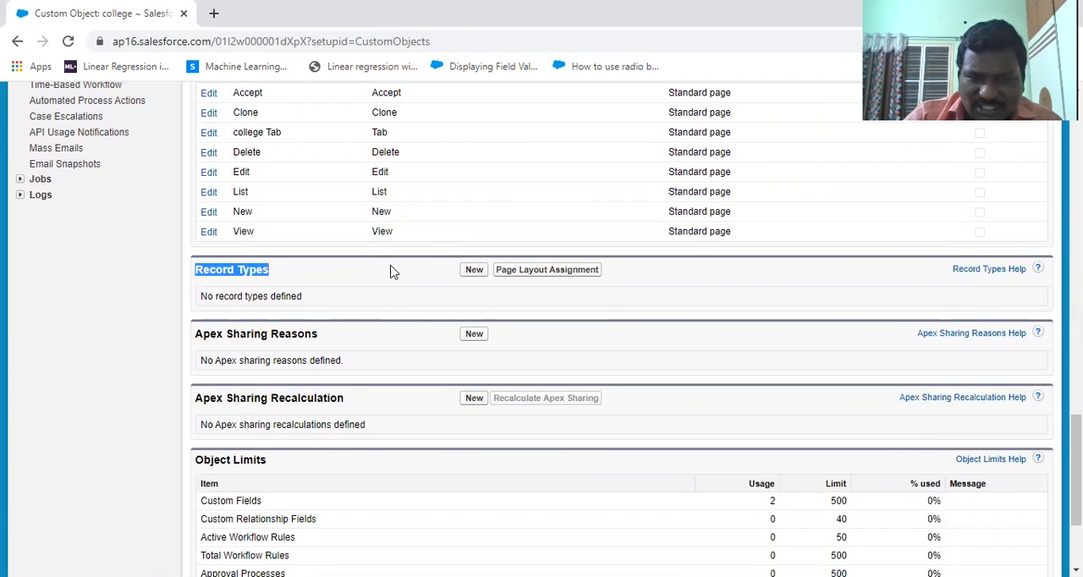
pyautogui.click(474, 270)
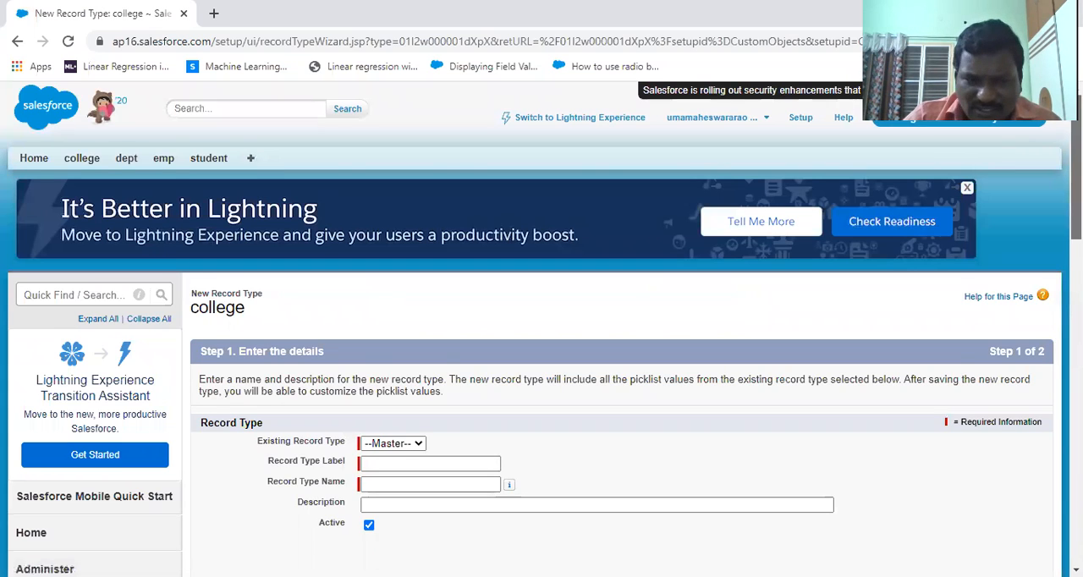
# Step: Base the new record type on Master and set its label and name to college_recordtype
pyautogui.scroll(-3, 322, 243)
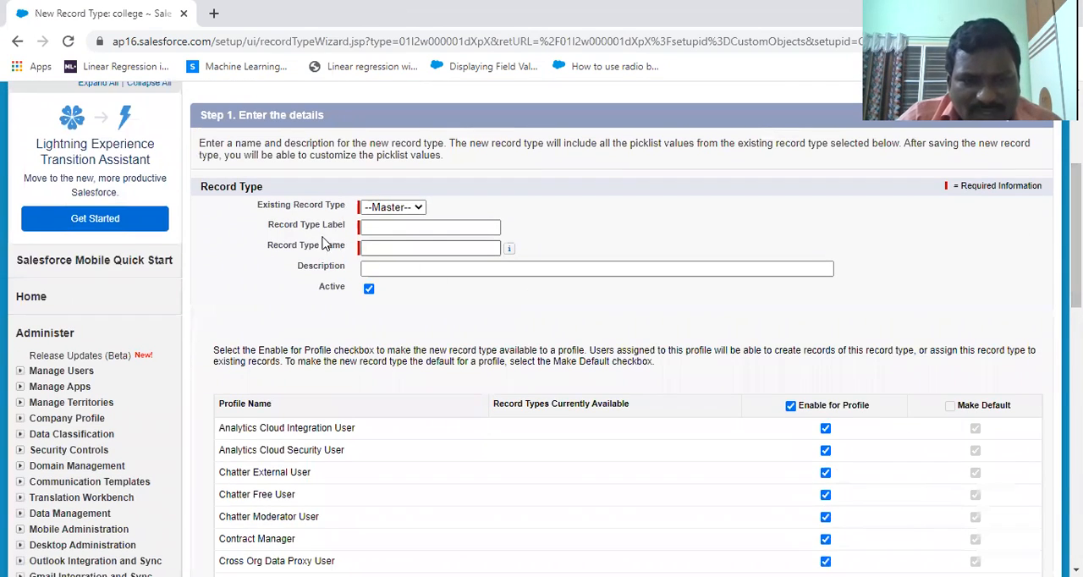
pyautogui.click(417, 208)
pyautogui.click(417, 216)
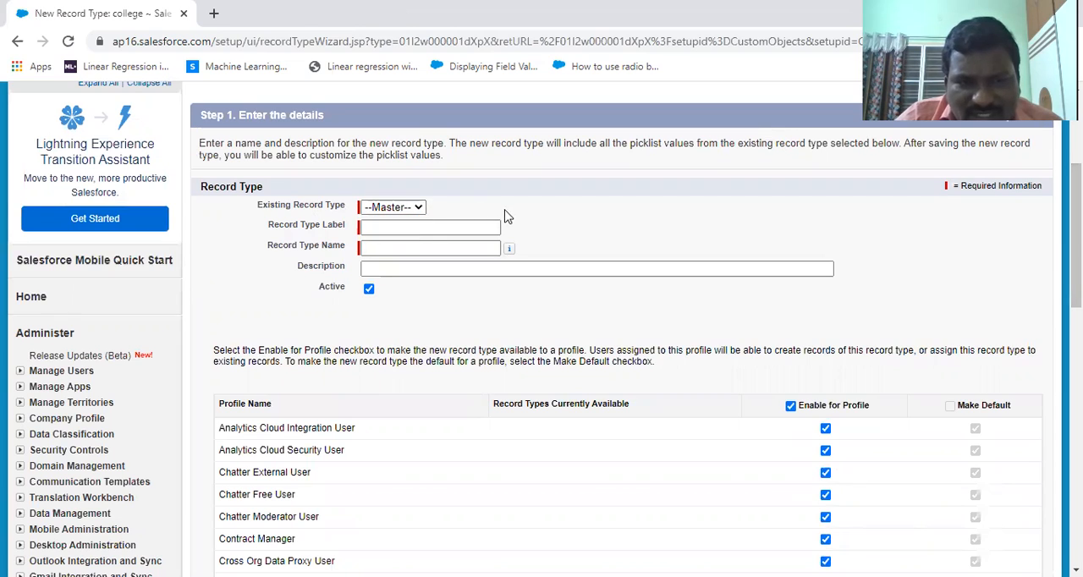
pyautogui.click(403, 228)
pyautogui.write('college_re')
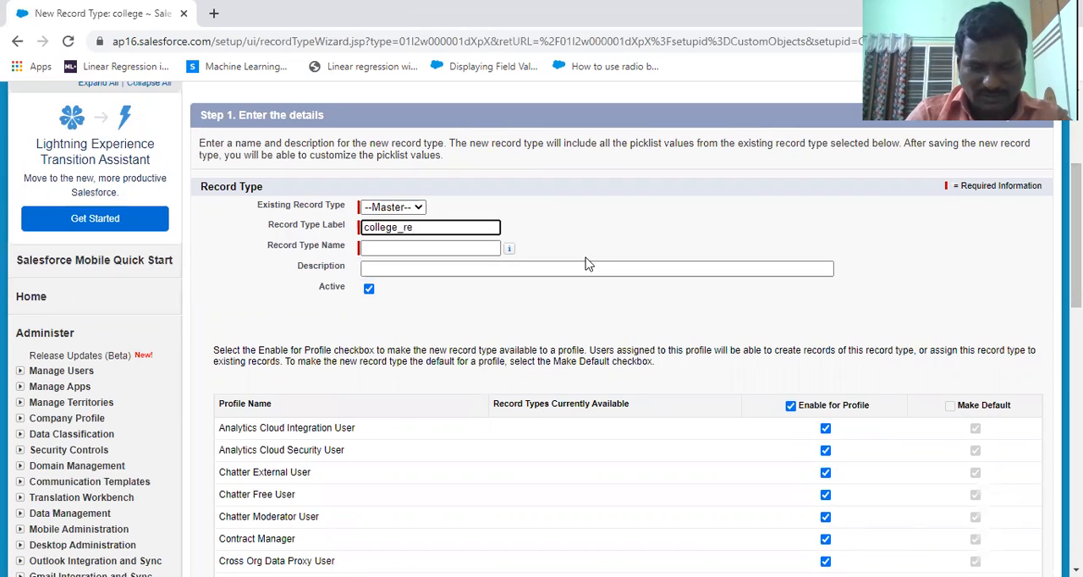
pyautogui.write('cordtype')
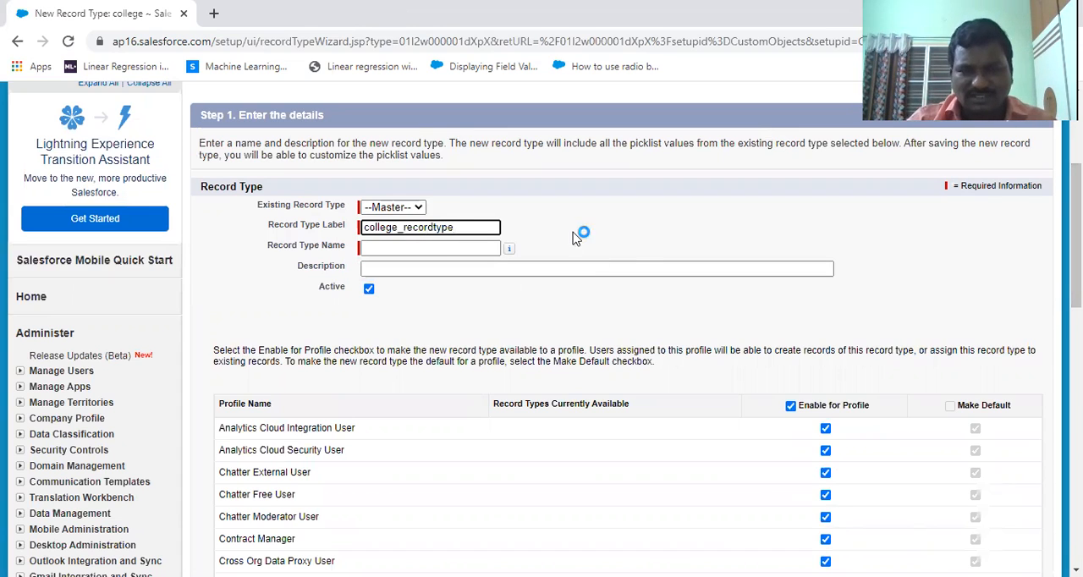
pyautogui.click(649, 269)
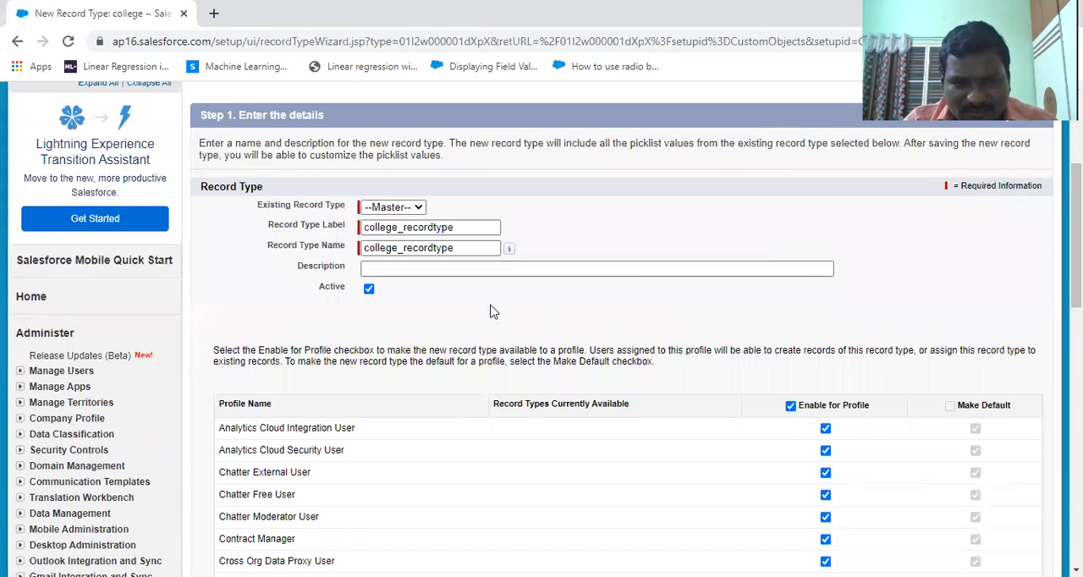
# Step: Toggle Enable for Profile off and on again for all profiles, consulting the record type steps slide in PowerPoint in between
pyautogui.scroll(-2, 785, 266)
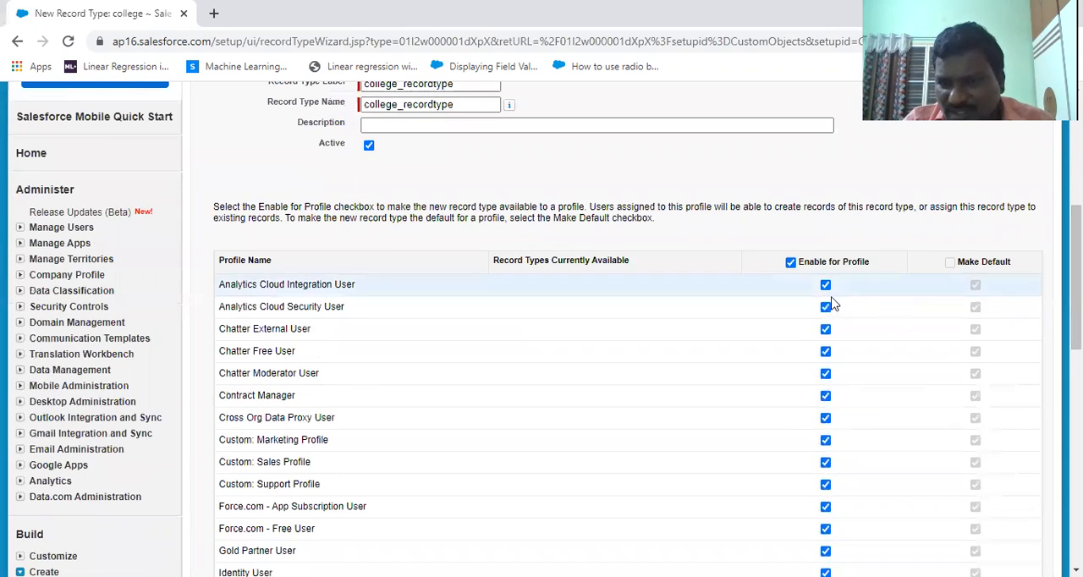
pyautogui.click(790, 264)
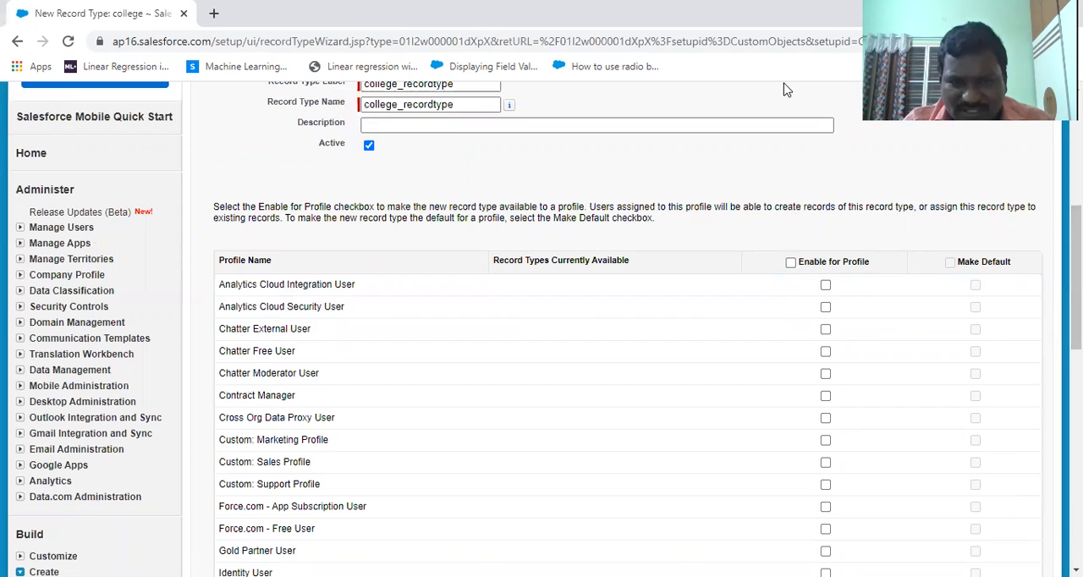
pyautogui.hotkey('alt', 'Tab')
pyautogui.click(107, 444)
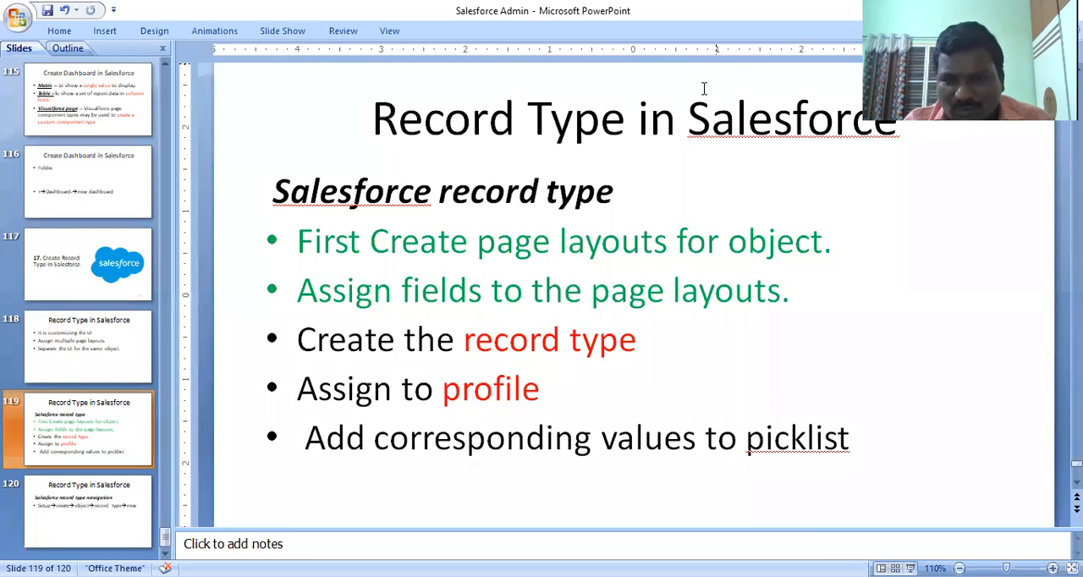
pyautogui.hotkey('alt', 'Tab')
pyautogui.click(790, 262)
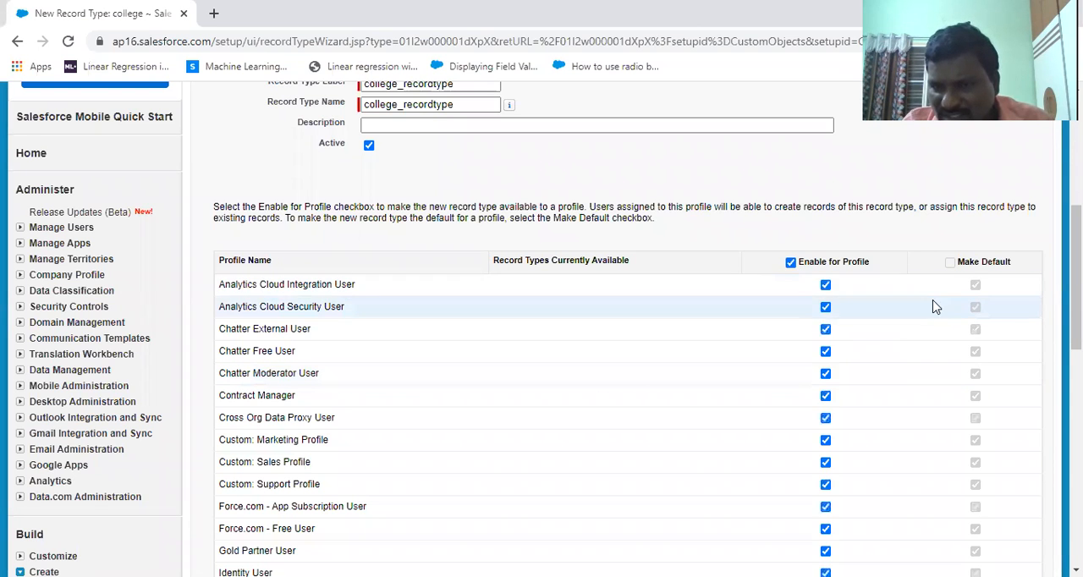
# Step: Apply the uma_page layout to all profiles for college_recordtype, then save it and start another new record type
pyautogui.moveTo(1076, 277); pyautogui.dragTo(1076, 458)
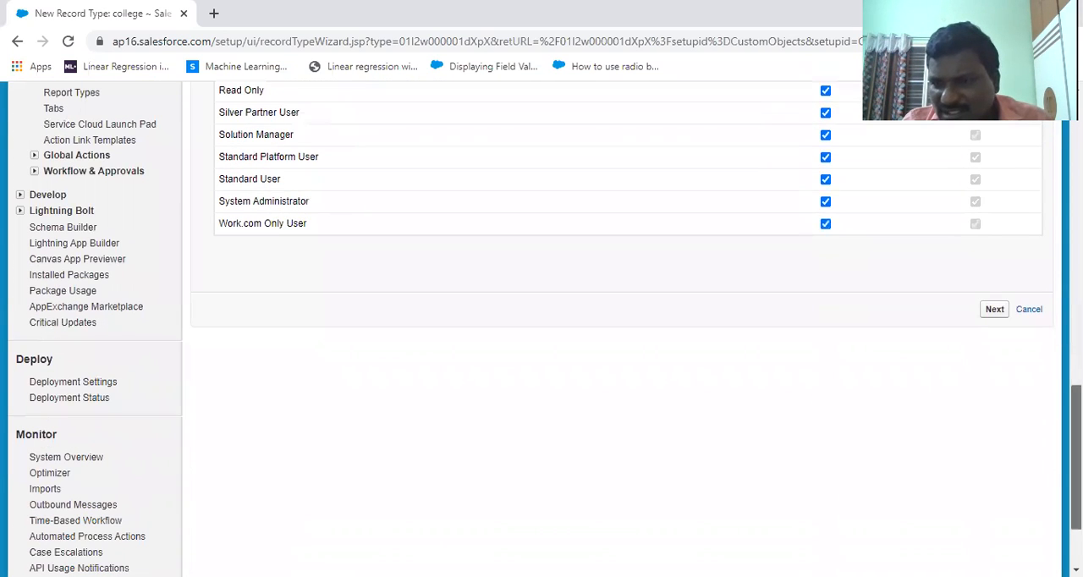
pyautogui.click(994, 310)
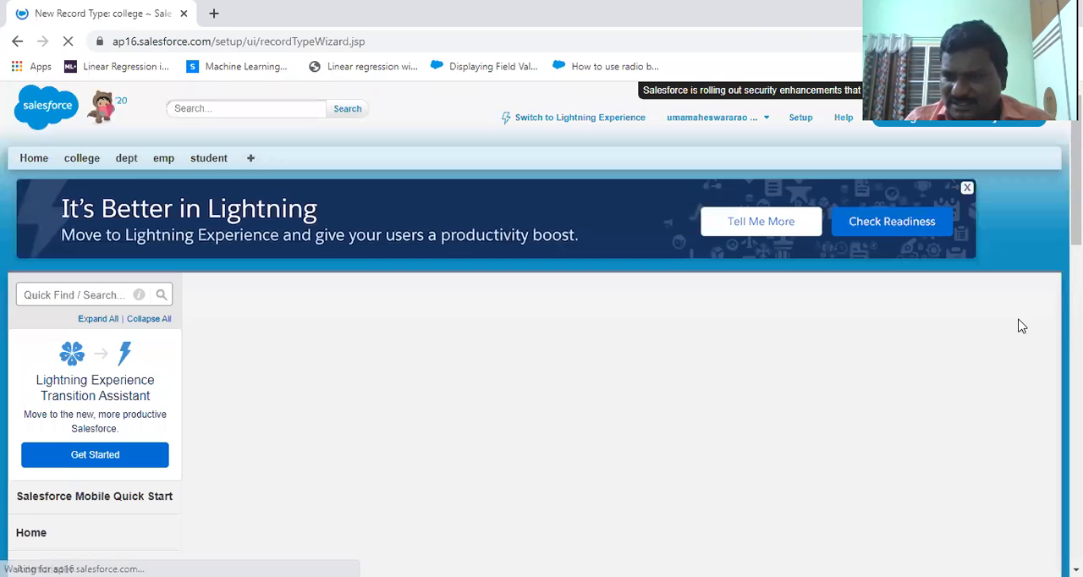
pyautogui.scroll(-4, 541, 339)
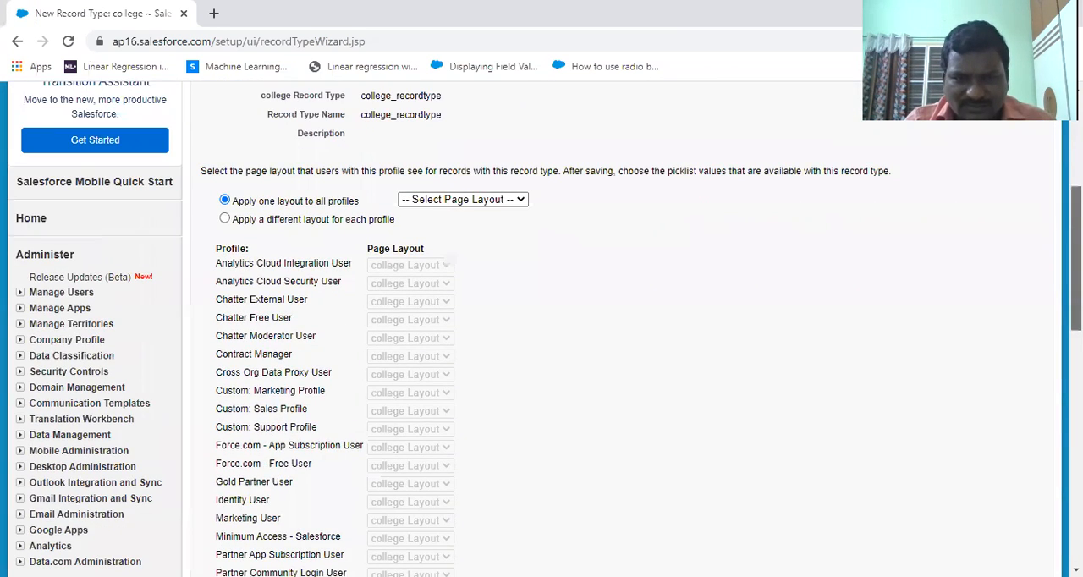
pyautogui.click(478, 201)
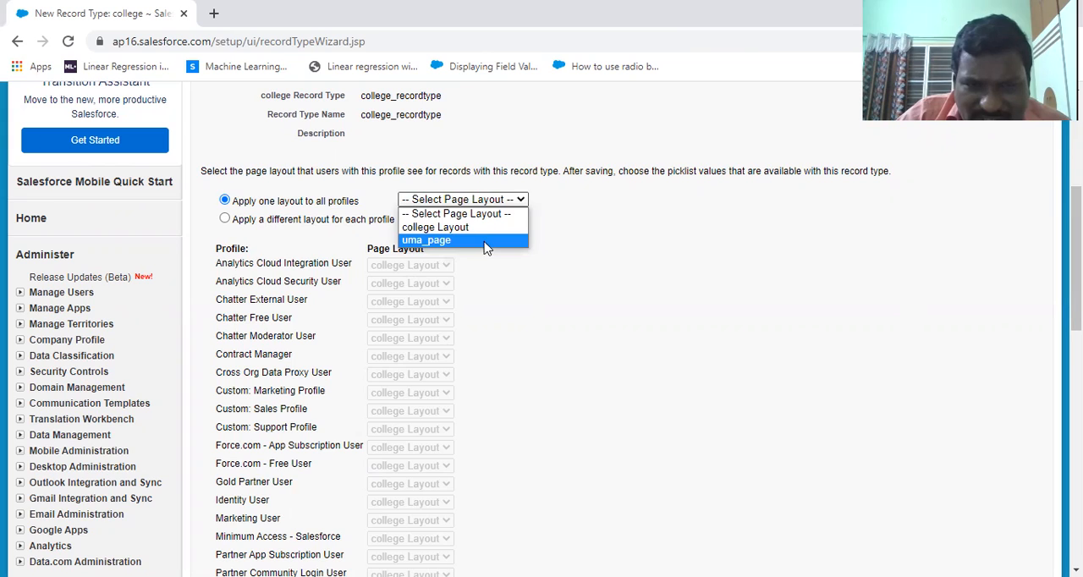
pyautogui.click(484, 244)
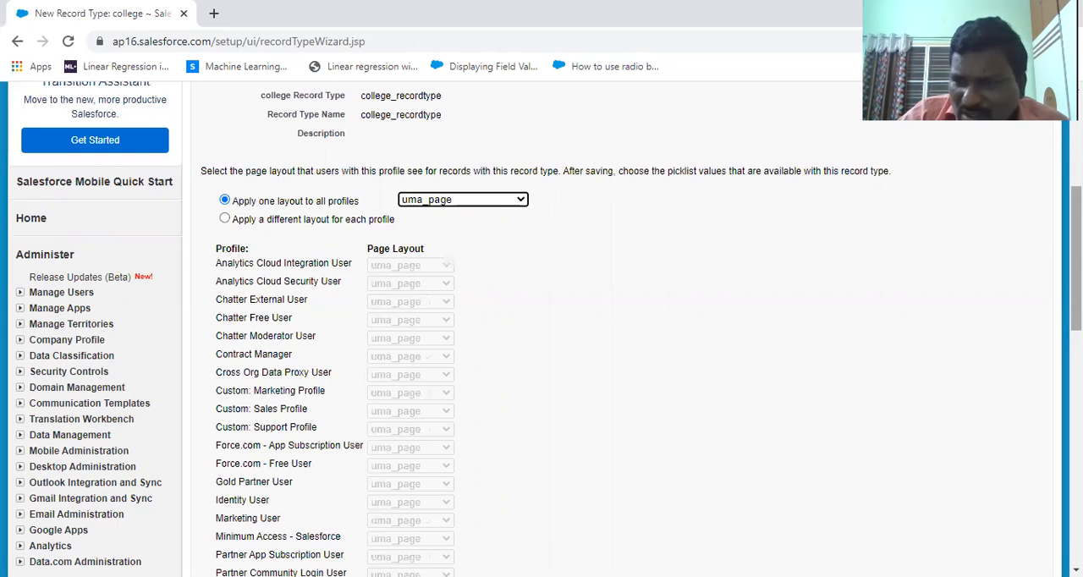
pyautogui.scroll(-7, 541, 339)
pyautogui.scroll(1, 542, 338)
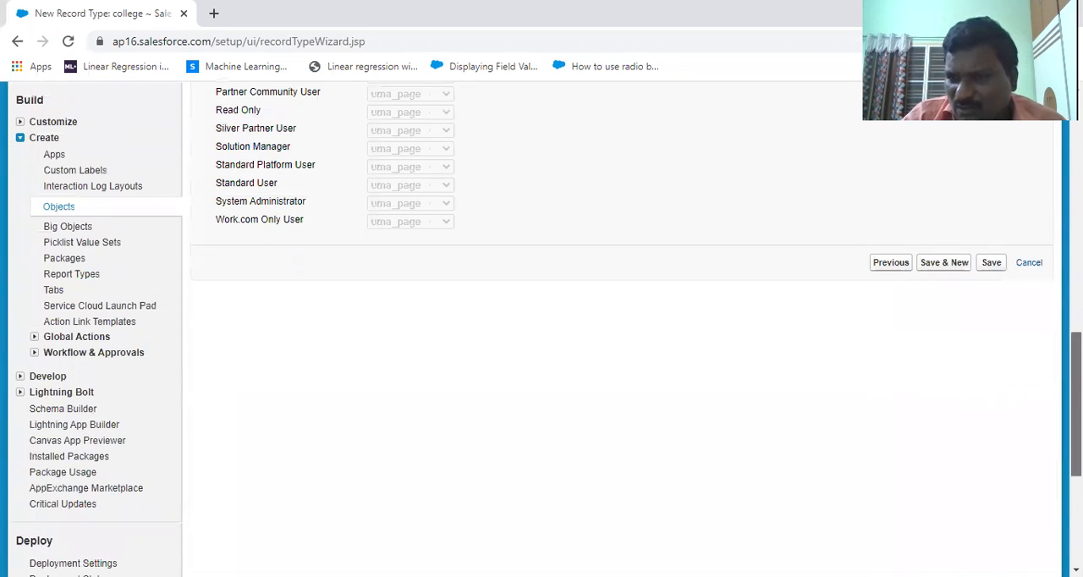
pyautogui.click(947, 266)
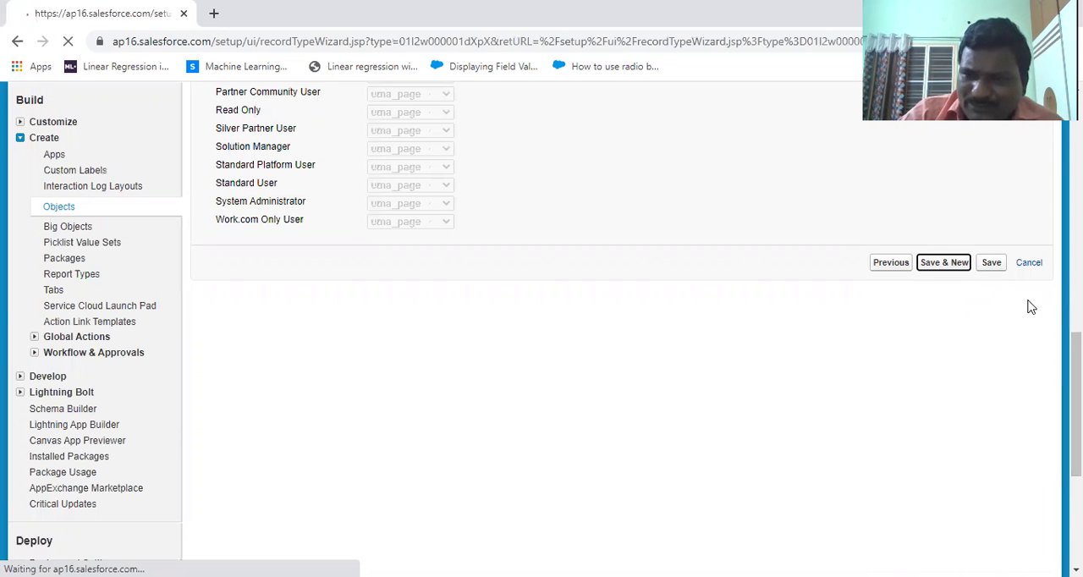
# Step: Set the label and name of the new record type to second, based on Master
pyautogui.scroll(-3, 541, 338)
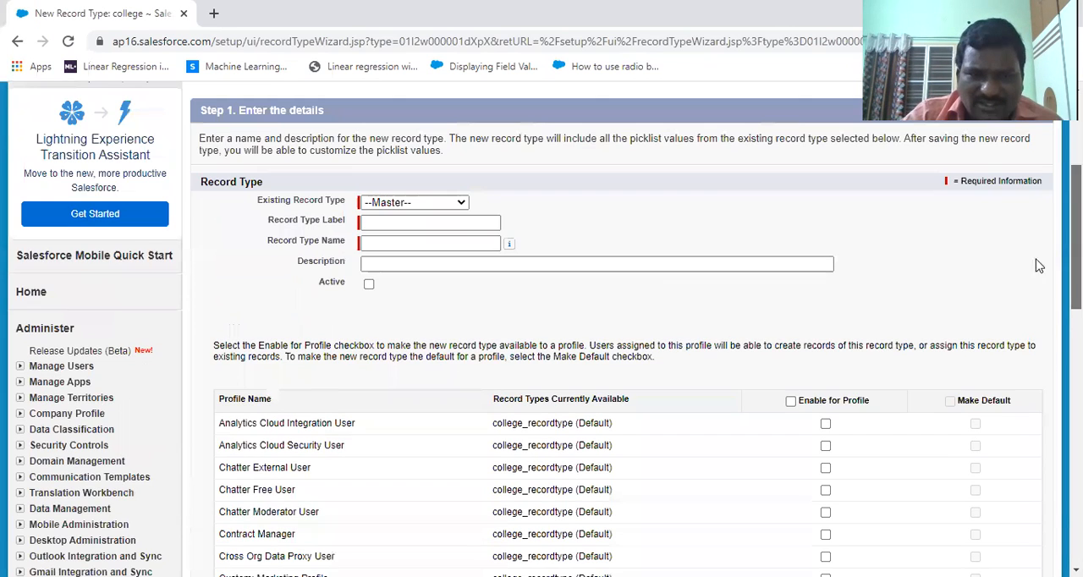
pyautogui.click(431, 223)
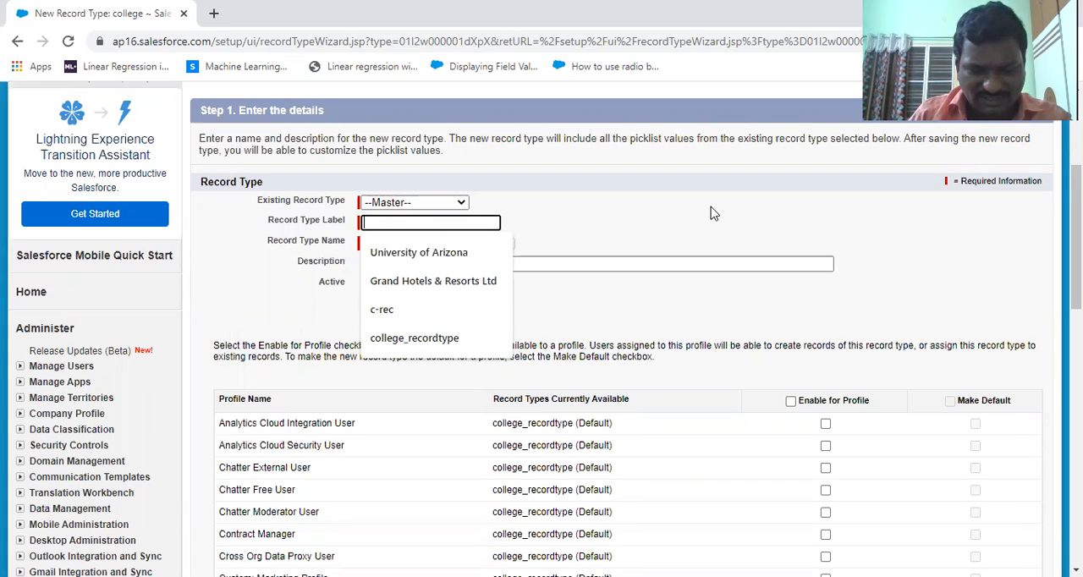
pyautogui.write('se')
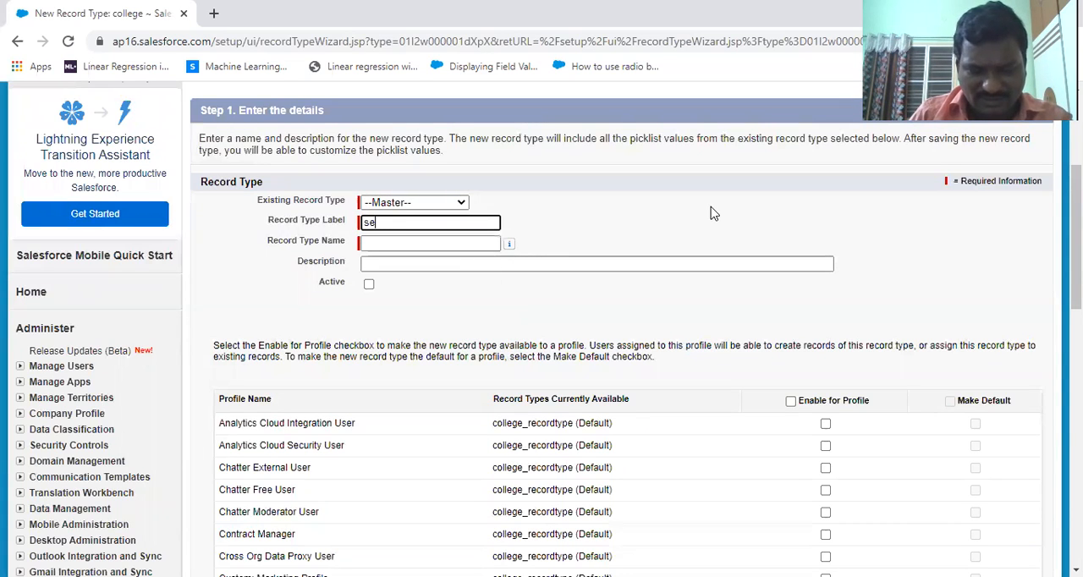
pyautogui.write('cond')
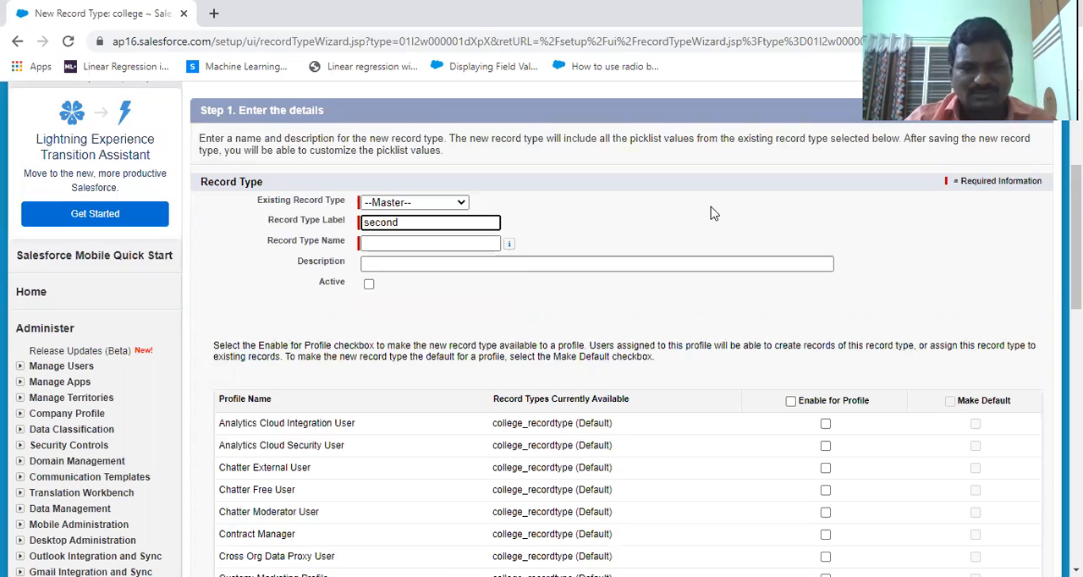
pyautogui.click(631, 224)
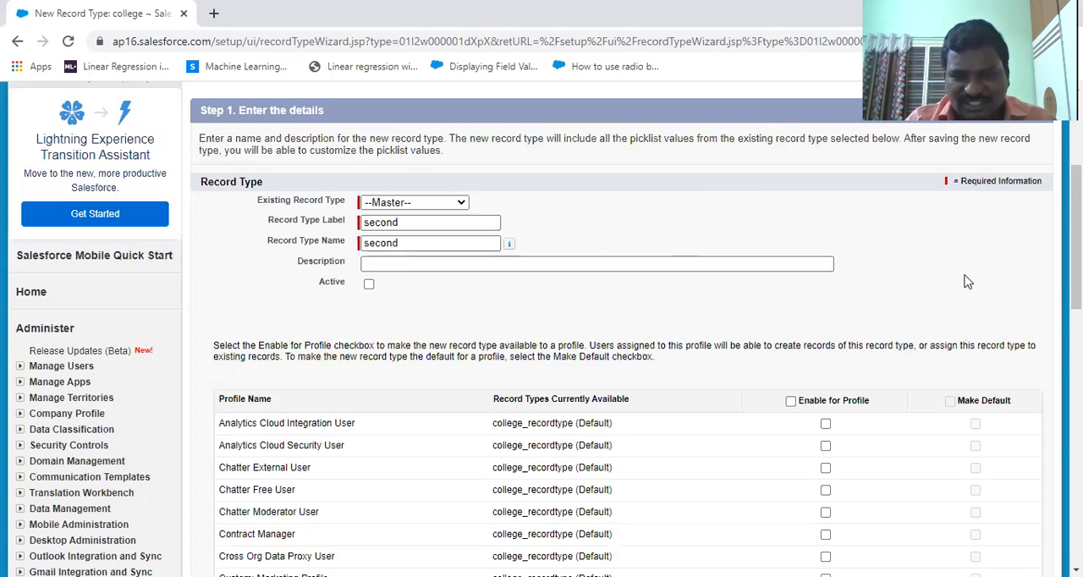
# Step: Enable the second record type for all profiles and proceed to its page layout assignment
pyautogui.scroll(-3, 968, 282)
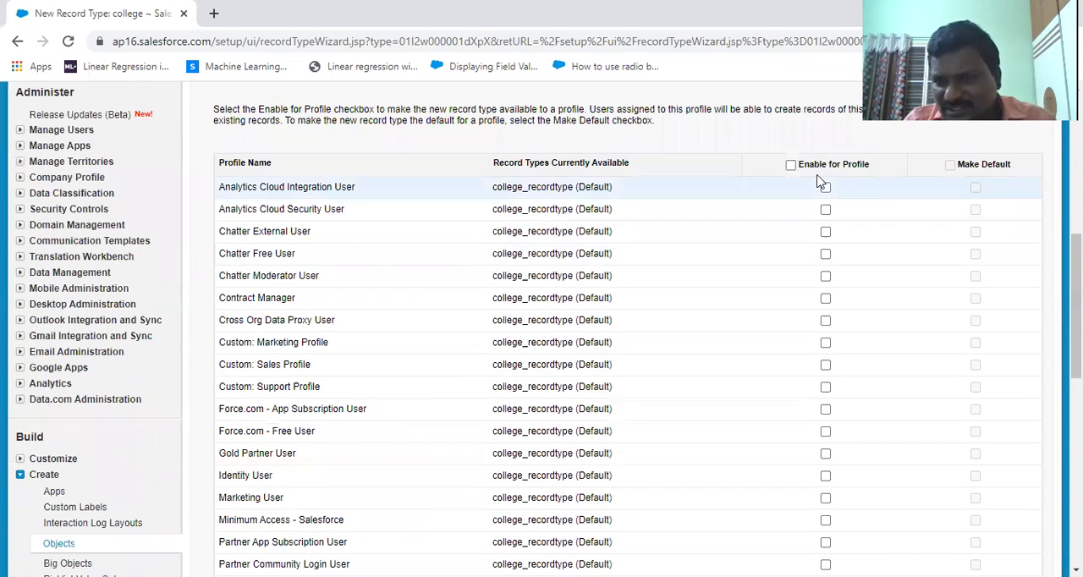
pyautogui.click(791, 165)
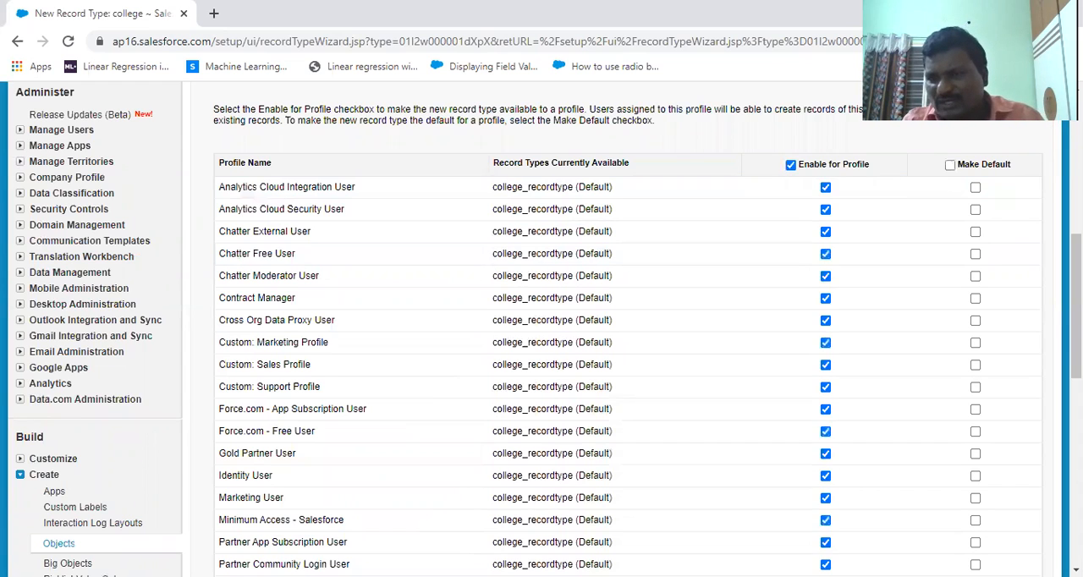
pyautogui.scroll(-7, 1006, 351)
pyautogui.scroll(2, 1007, 351)
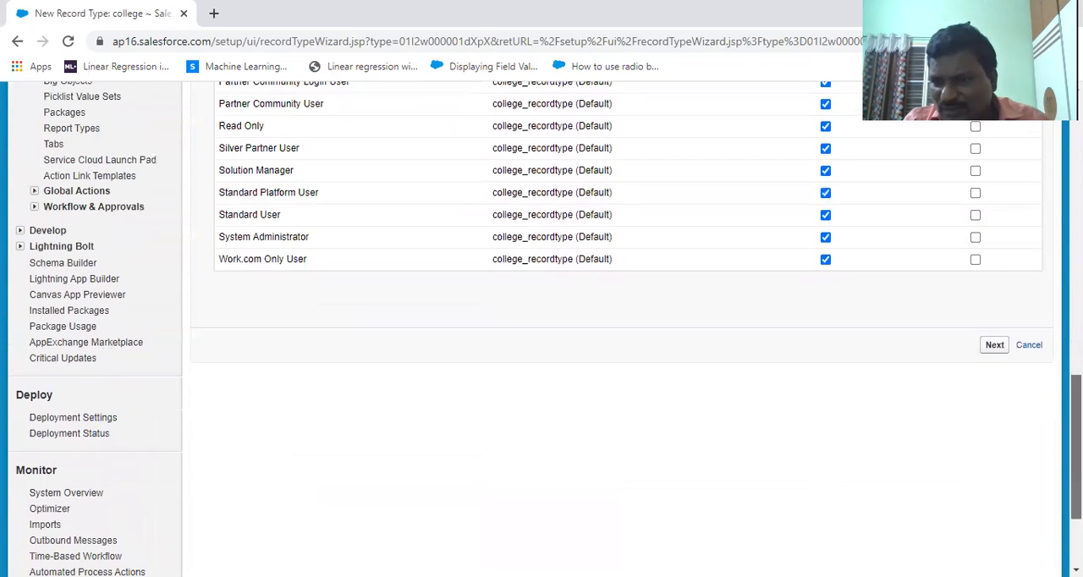
pyautogui.click(995, 345)
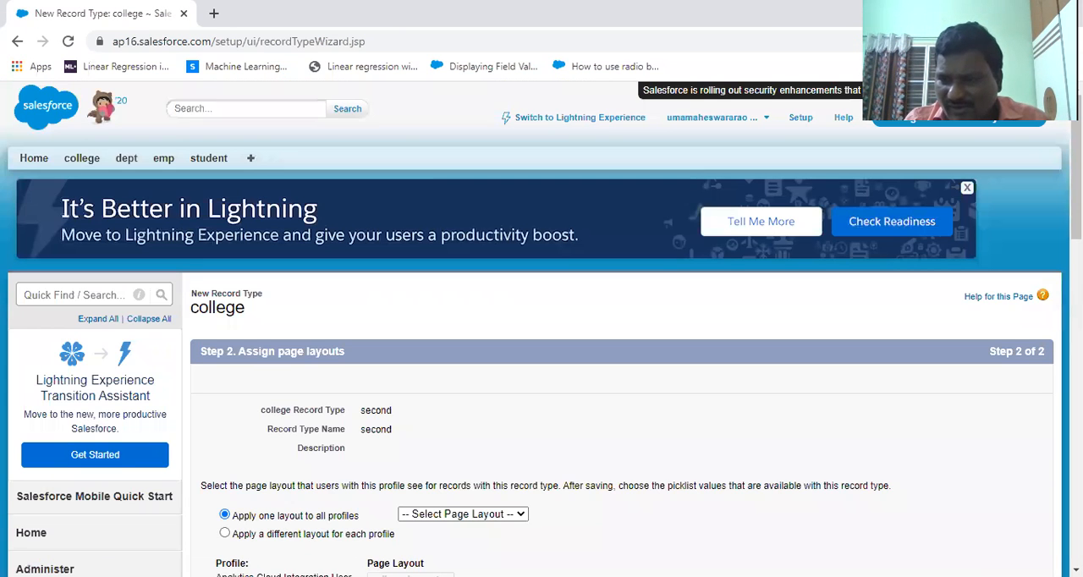
# Step: Apply college Layout to all profiles for the second record type and save the record type
pyautogui.scroll(-4, 714, 315)
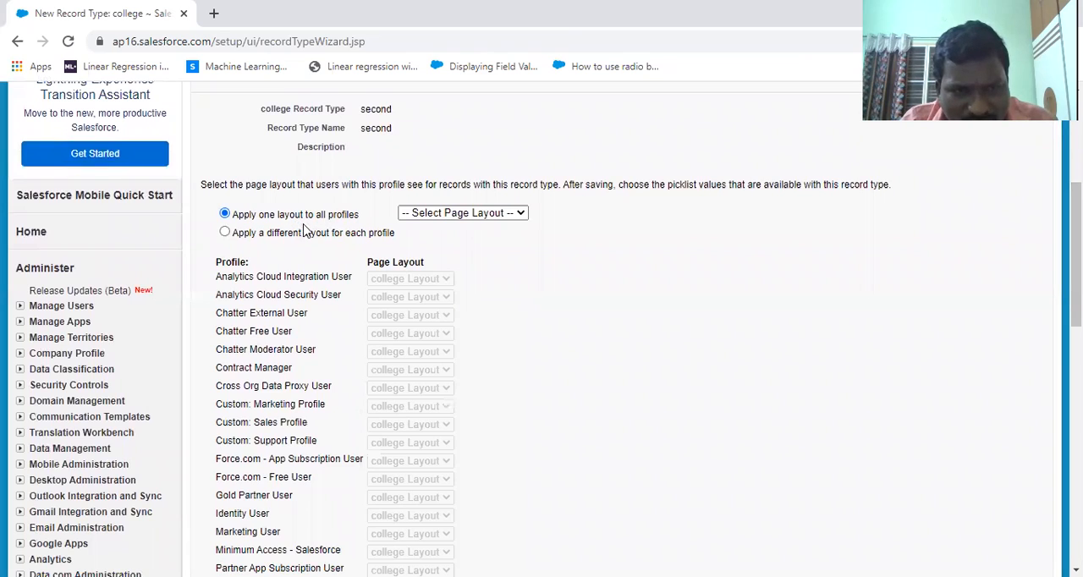
pyautogui.click(441, 214)
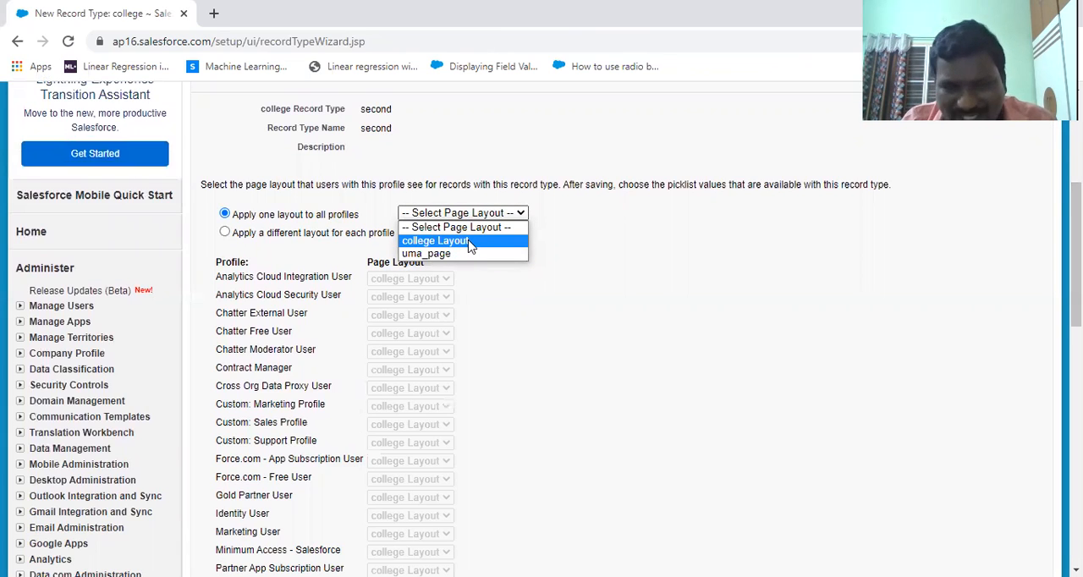
pyautogui.click(470, 244)
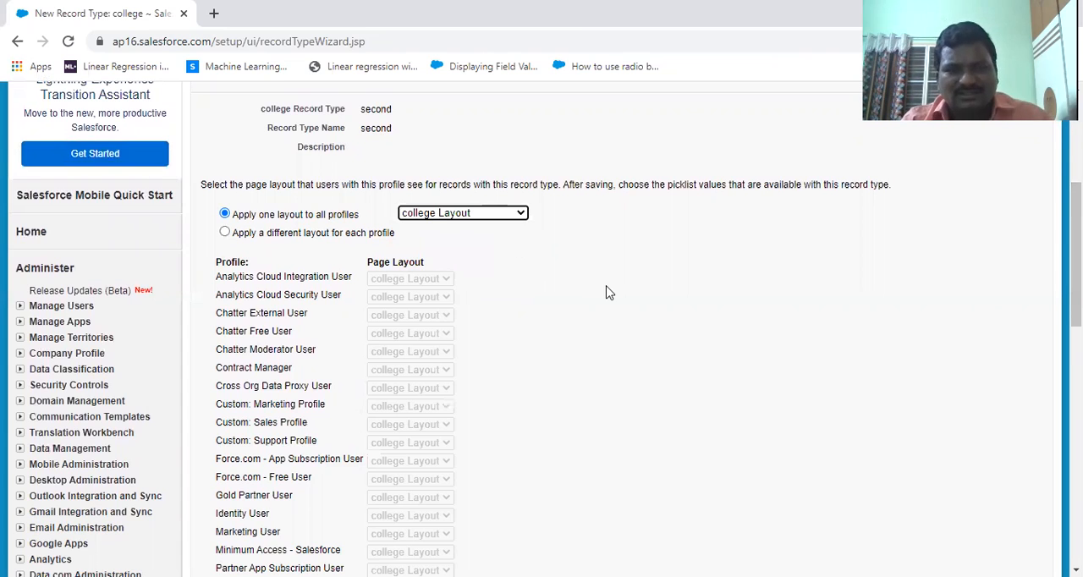
pyautogui.moveTo(1076, 254); pyautogui.dragTo(1076, 440)
pyautogui.click(989, 146)
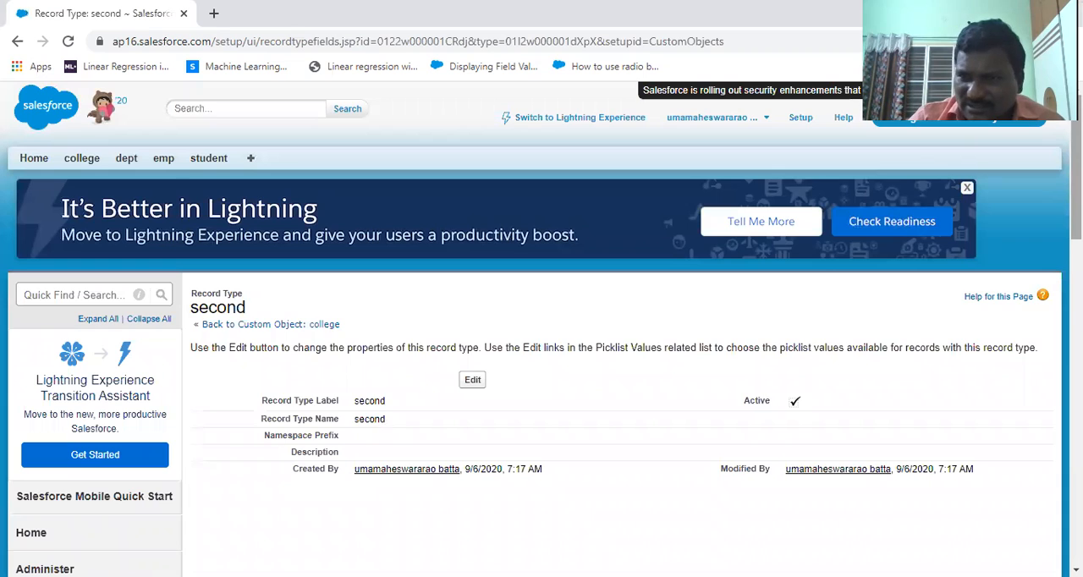
pyautogui.scroll(-5, 683, 246)
pyautogui.scroll(5, 684, 245)
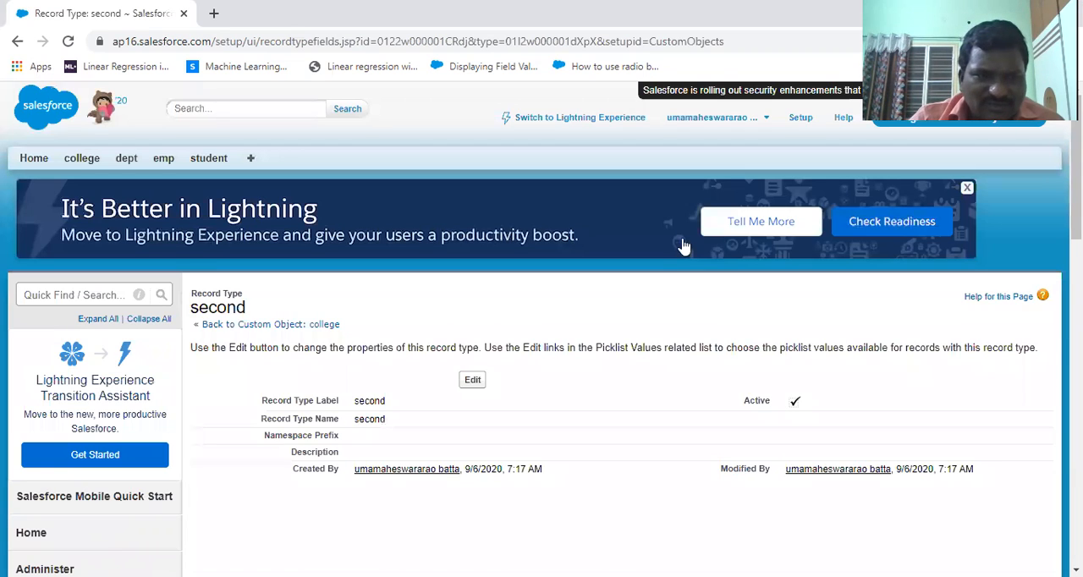
# Step: Start a new college record using the college_recordtype record type
pyautogui.click(84, 161)
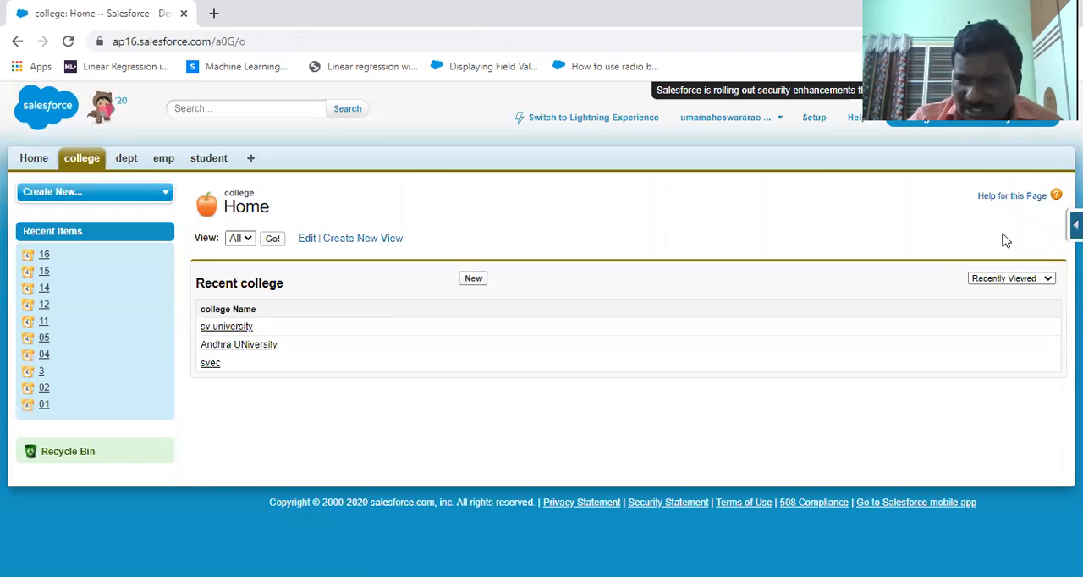
pyautogui.click(474, 282)
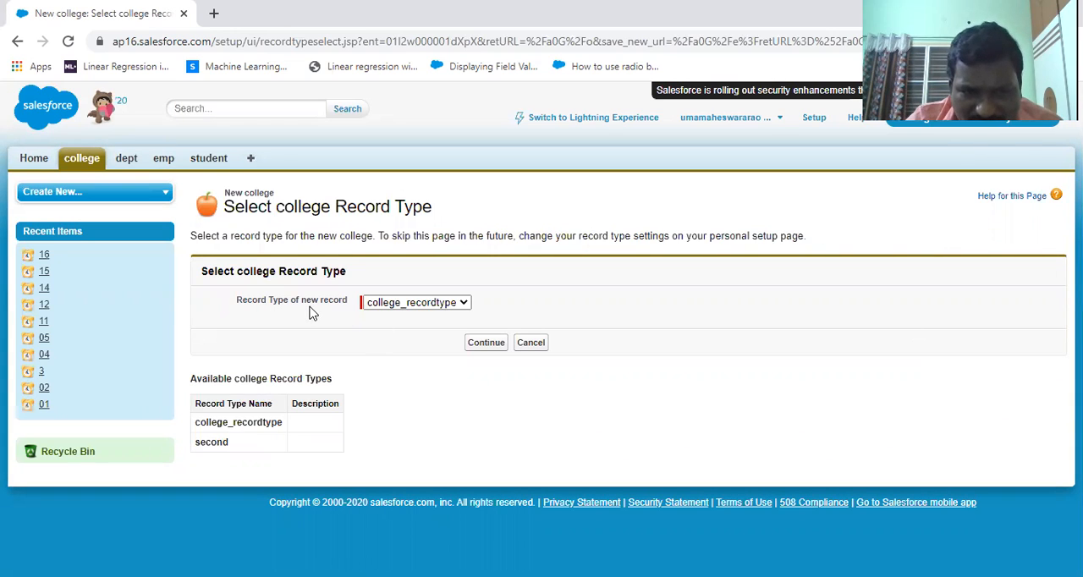
pyautogui.click(456, 305)
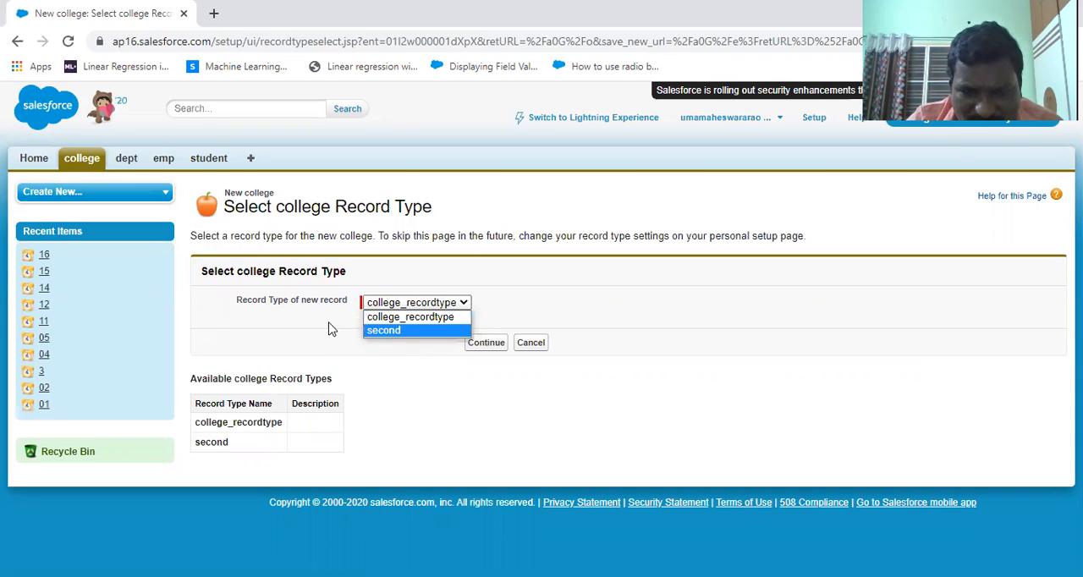
pyautogui.click(412, 318)
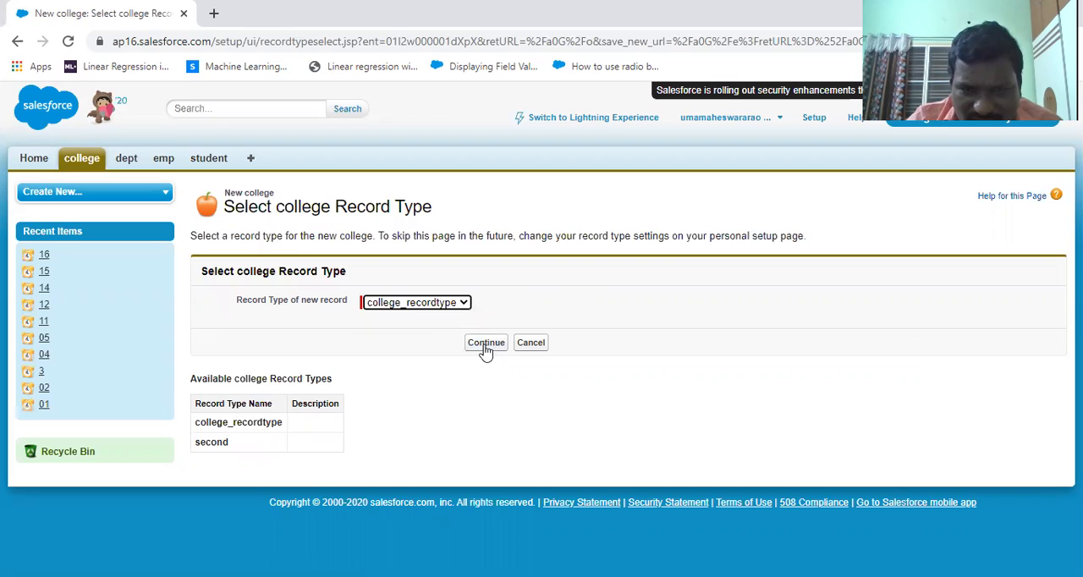
pyautogui.click(486, 346)
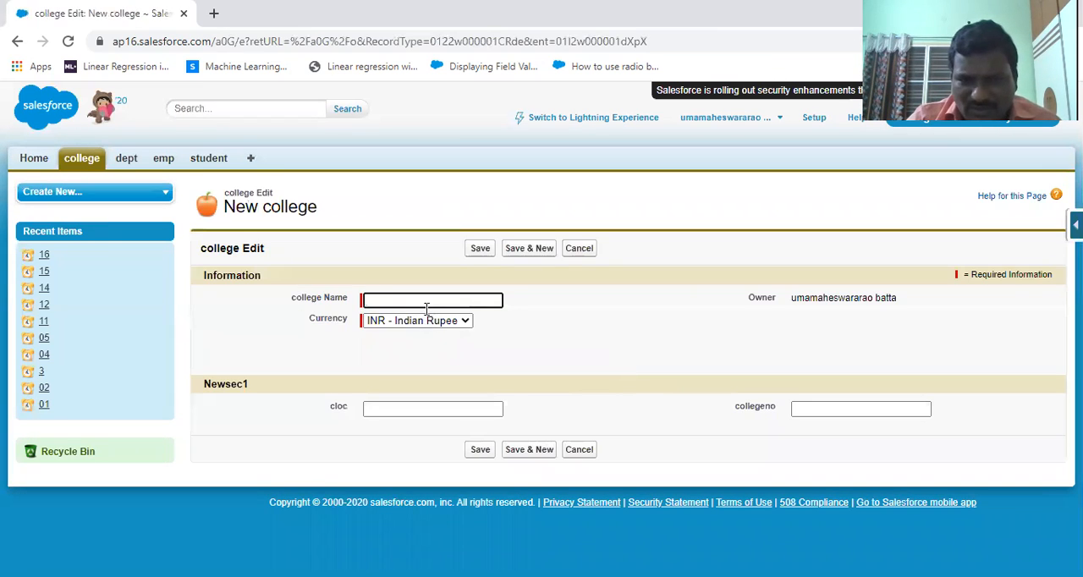
# Step: Name the new college gauthami and set its cloc to hyd
pyautogui.click(421, 303)
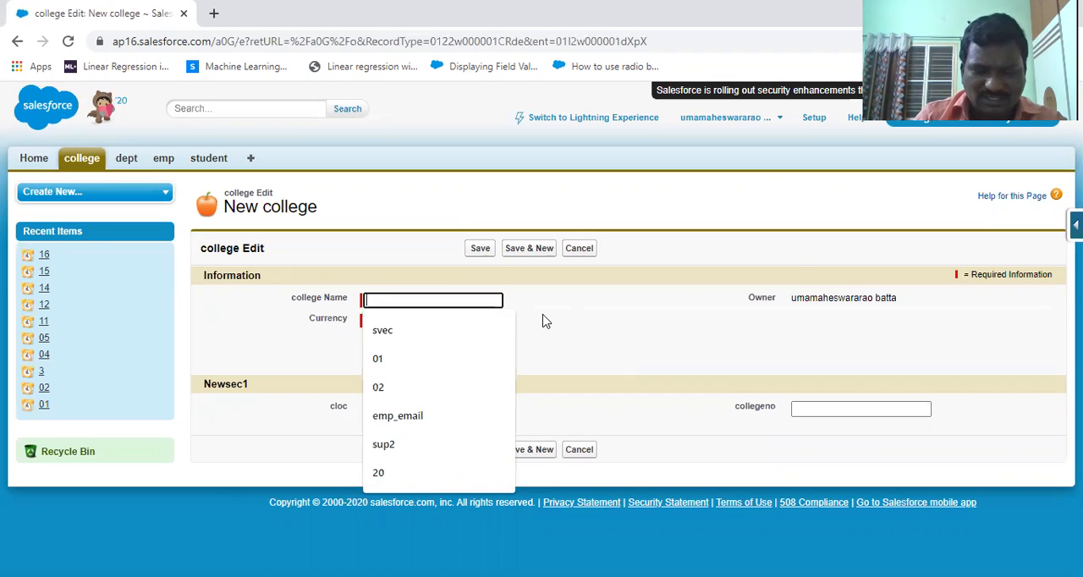
pyautogui.write('ga')
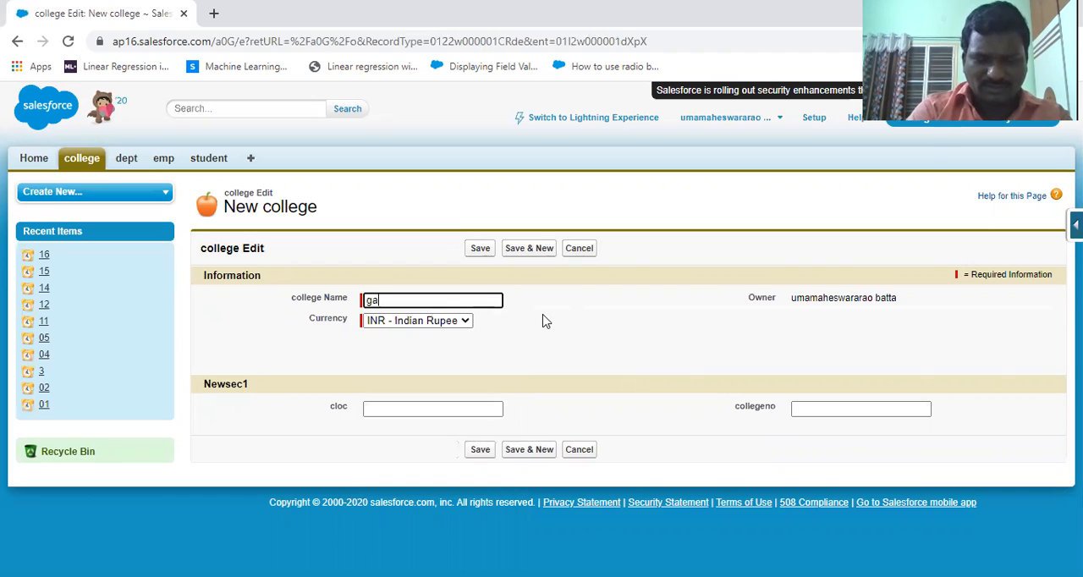
pyautogui.write('uthami')
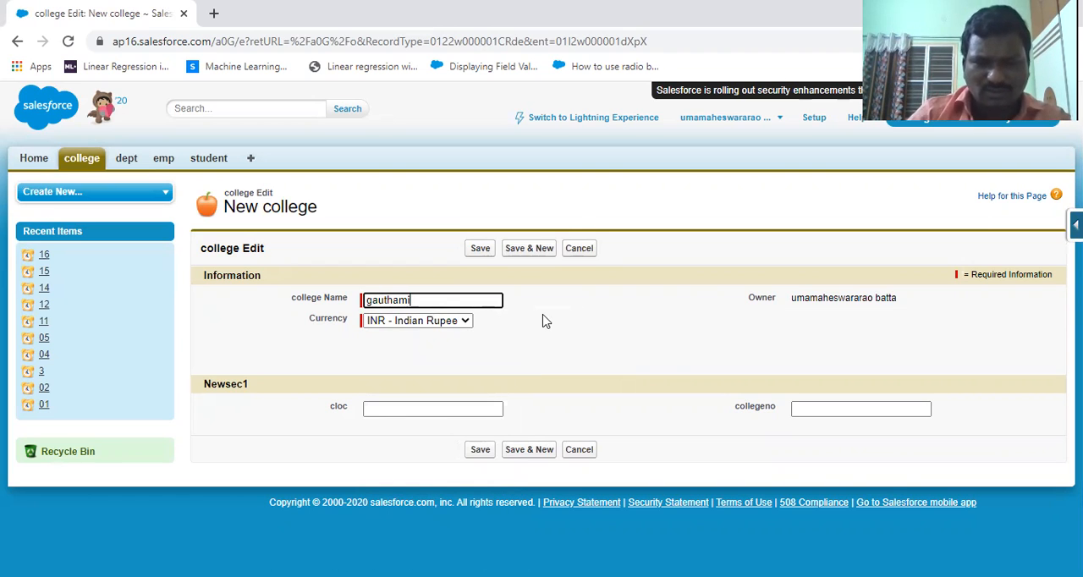
pyautogui.click(380, 408)
pyautogui.write('c68')
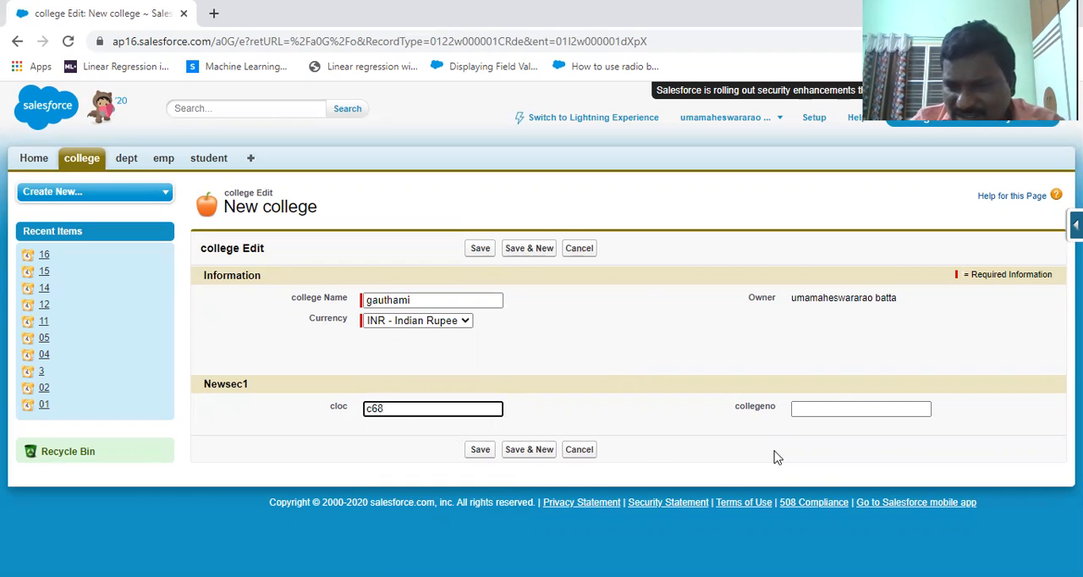
pyautogui.click(829, 410)
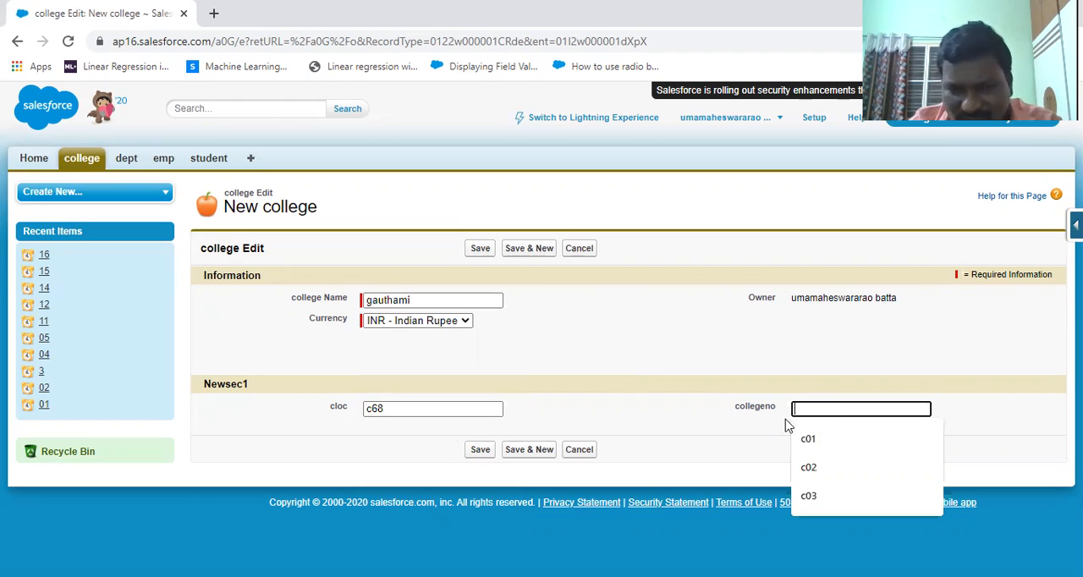
pyautogui.moveTo(397, 409); pyautogui.dragTo(334, 393)
pyautogui.press('BackSpace')
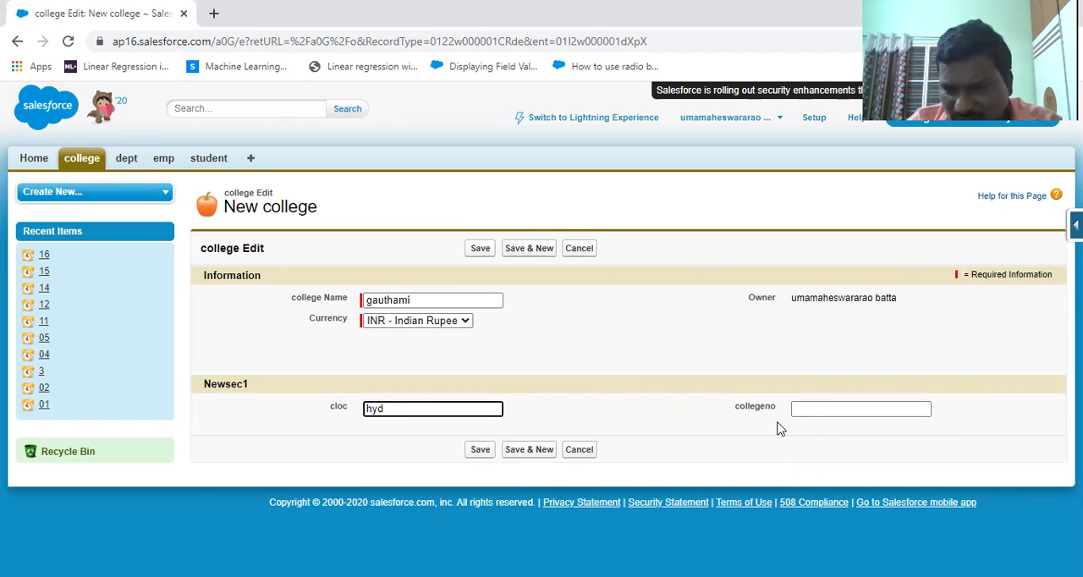
# Step: Set the collegeno of the gauthami record to c65 and save the record
pyautogui.click(827, 408)
pyautogui.write('c65')
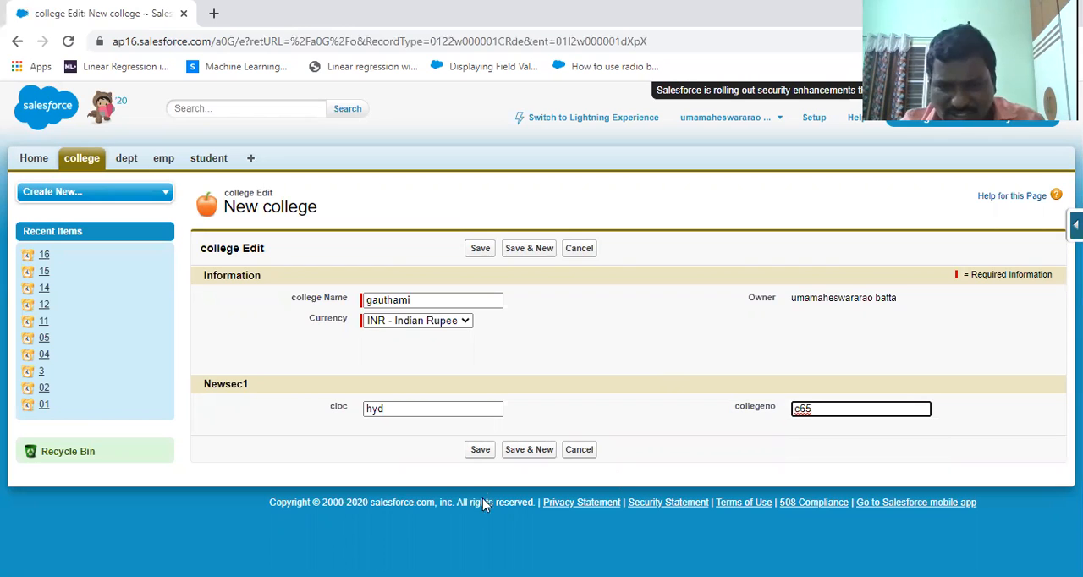
pyautogui.click(480, 449)
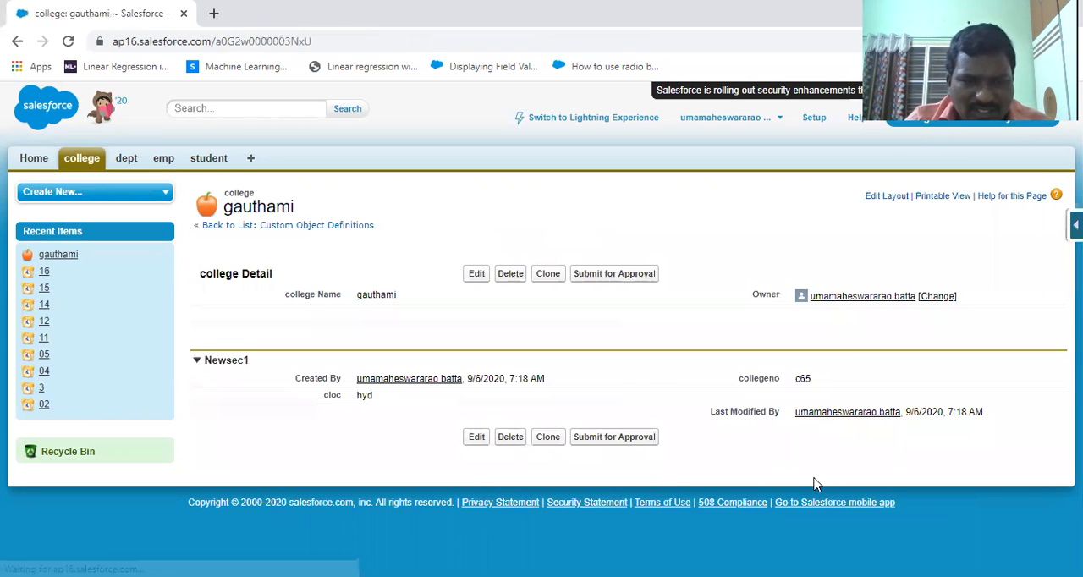
# Step: Start another new college record, this time using the second record type
pyautogui.click(73, 161)
pyautogui.click(470, 280)
pyautogui.click(442, 302)
pyautogui.click(413, 331)
pyautogui.click(490, 344)
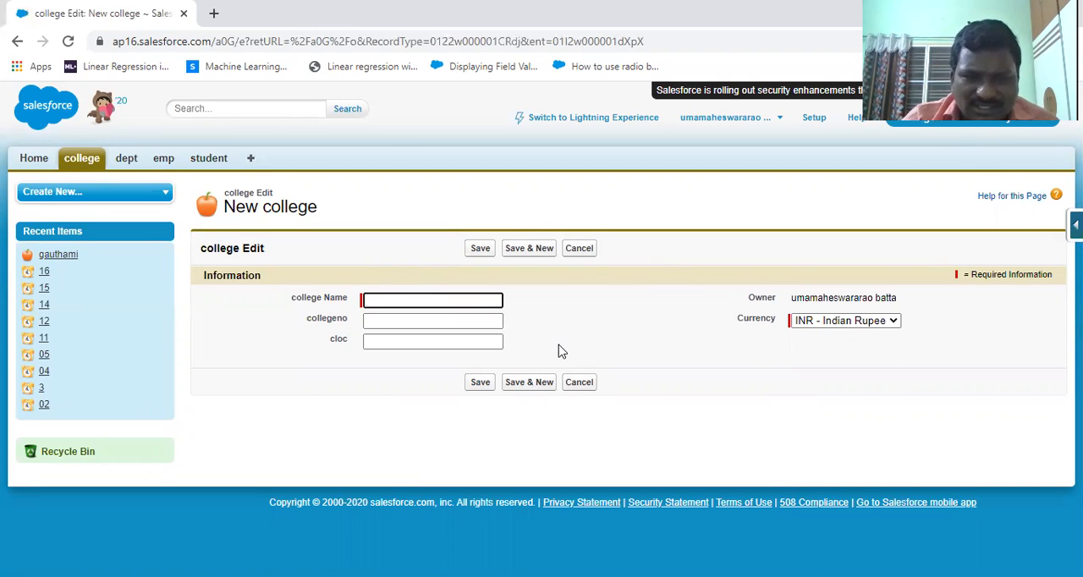
# Step: Fill in the new college record with name abc, collegeno c98 and cloc tirupati, and save it
pyautogui.click(387, 301)
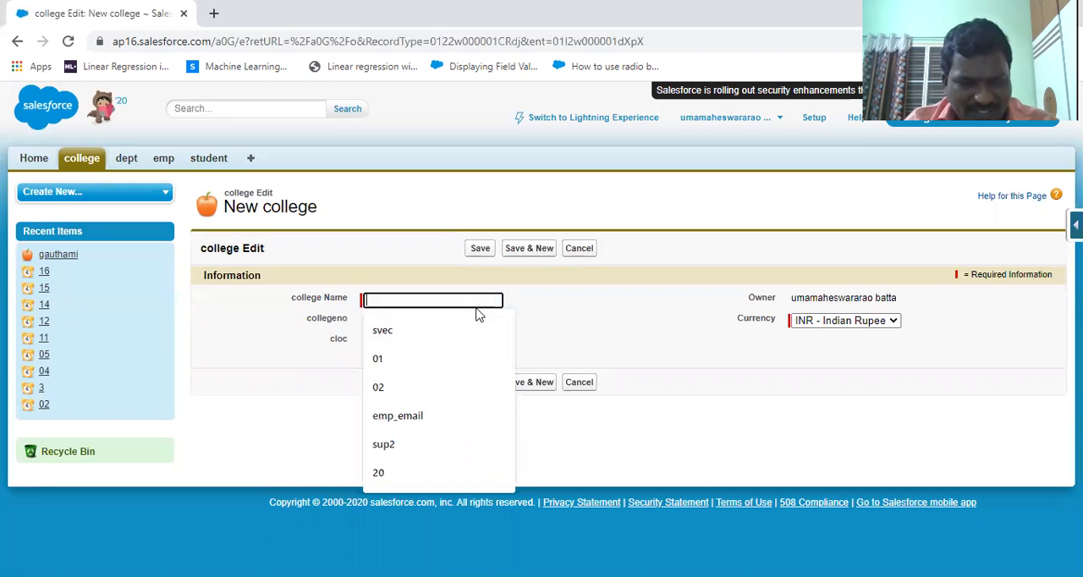
pyautogui.write('abc')
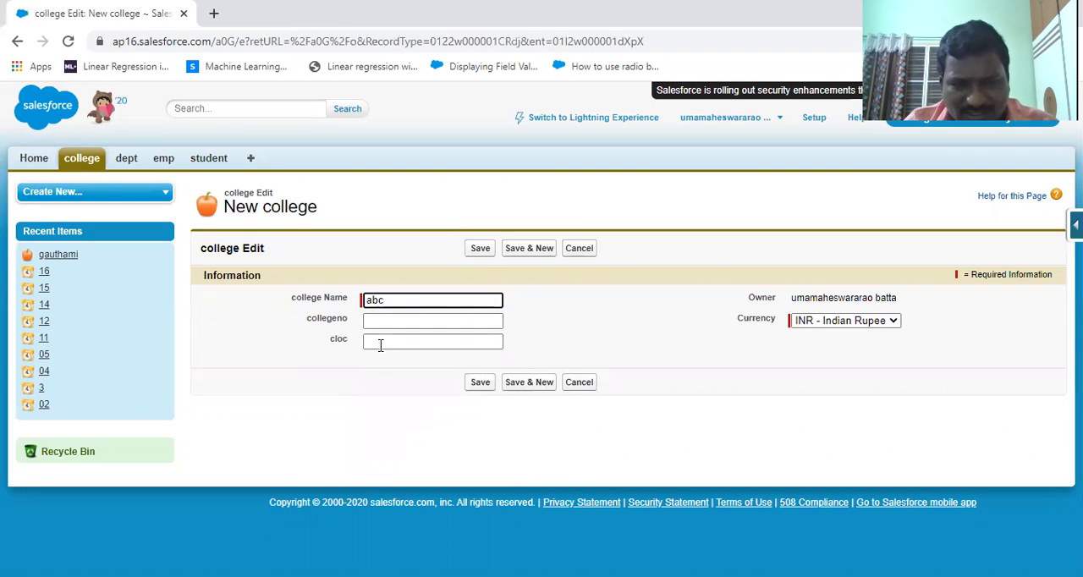
pyautogui.click(387, 321)
pyautogui.write('c98')
pyautogui.click(403, 344)
pyautogui.click(439, 386)
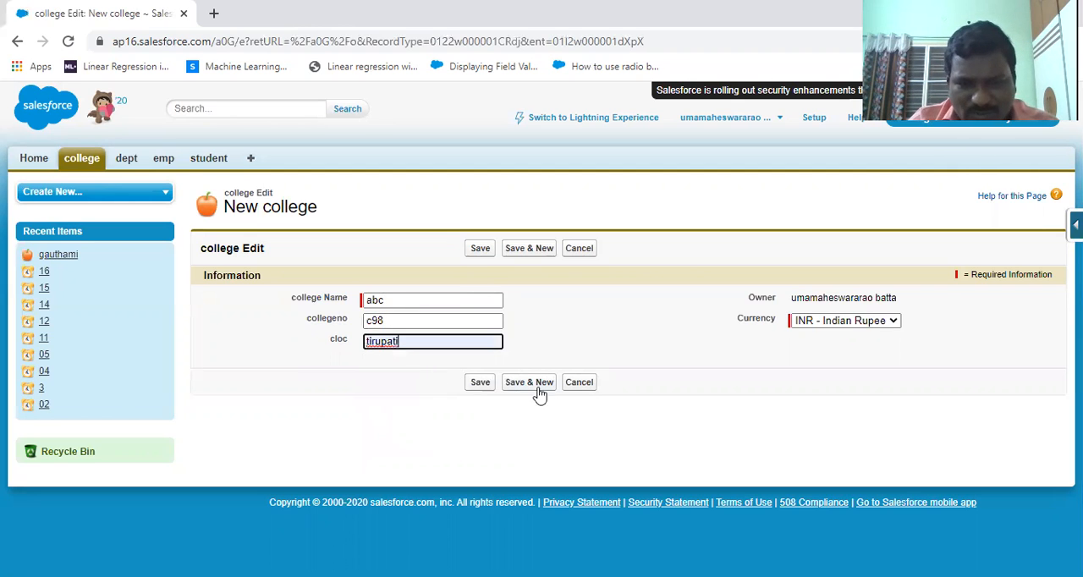
pyautogui.click(483, 385)
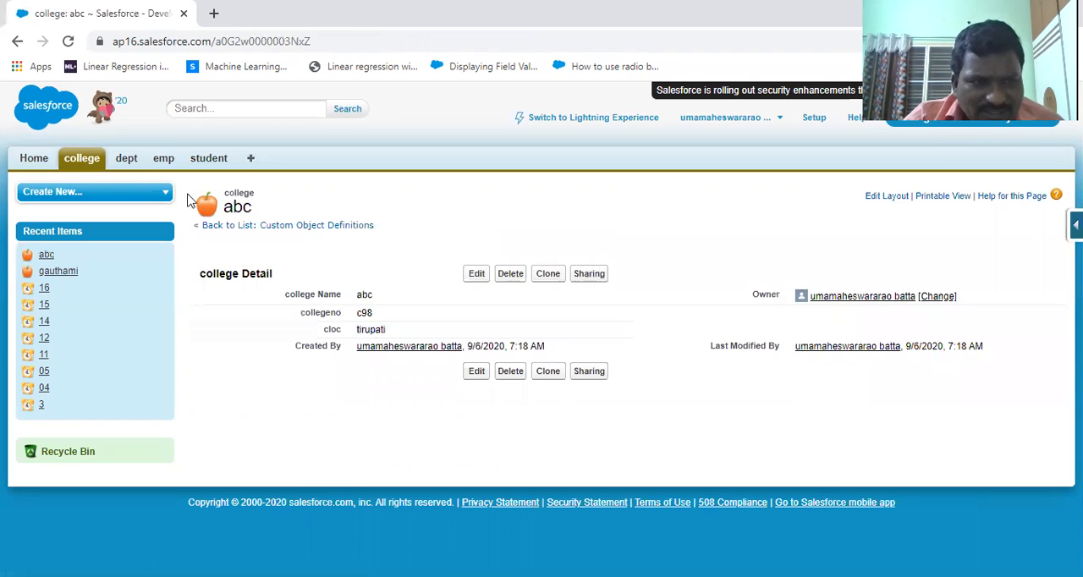
# Step: View the list of all college records and return to the college home page
pyautogui.click(84, 162)
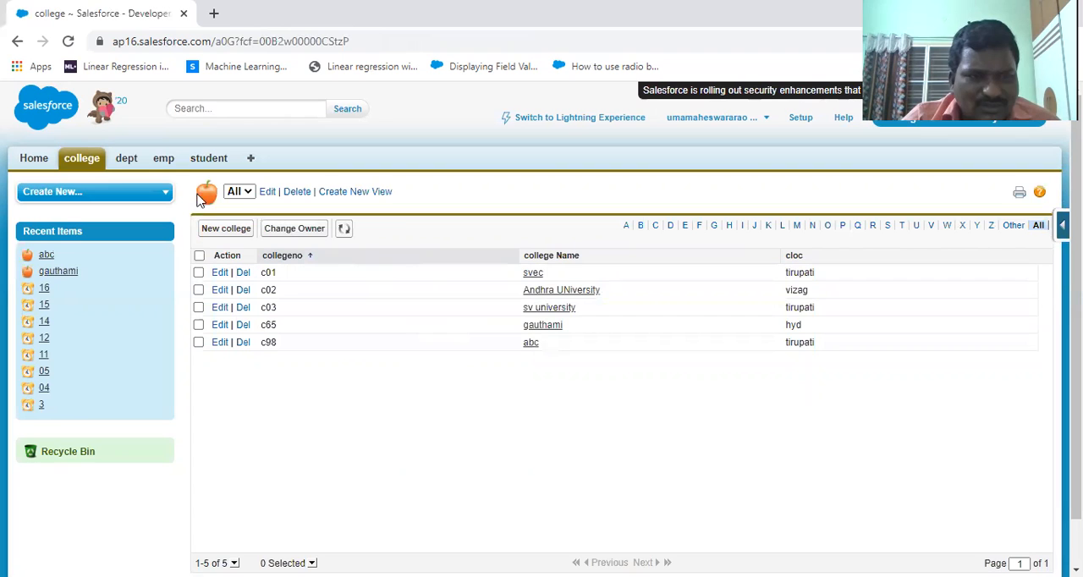
pyautogui.click(91, 162)
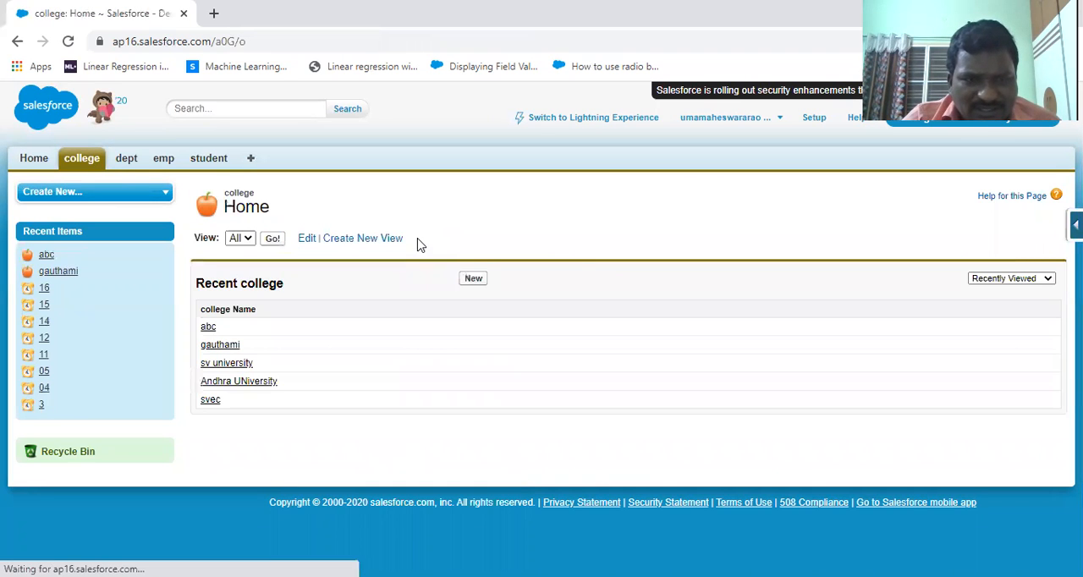